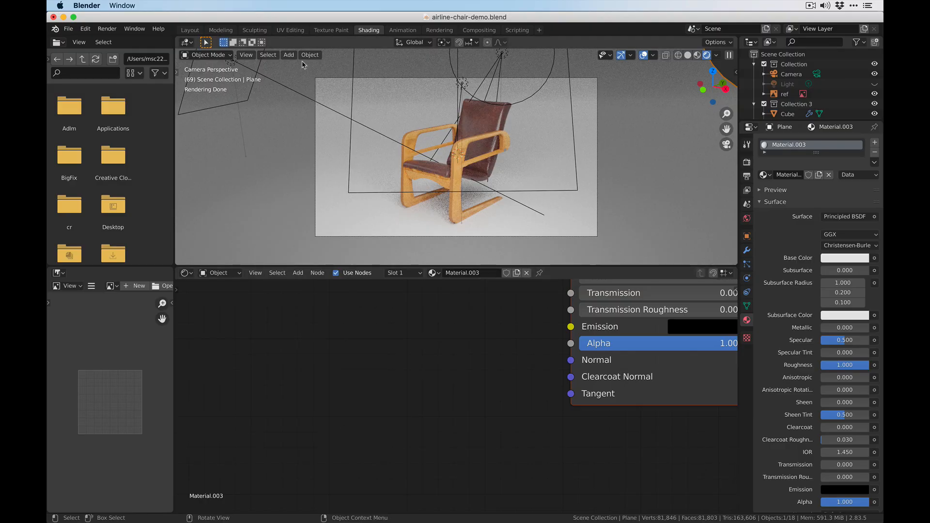
- Switch to the Layout workspace and set the viewport shading to Material Preview
left_click(190, 30)
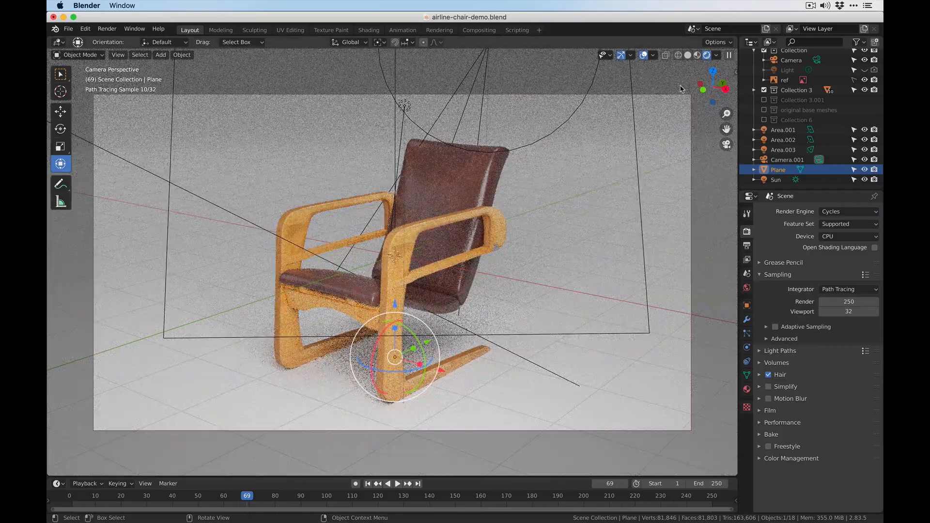
left_click(698, 56)
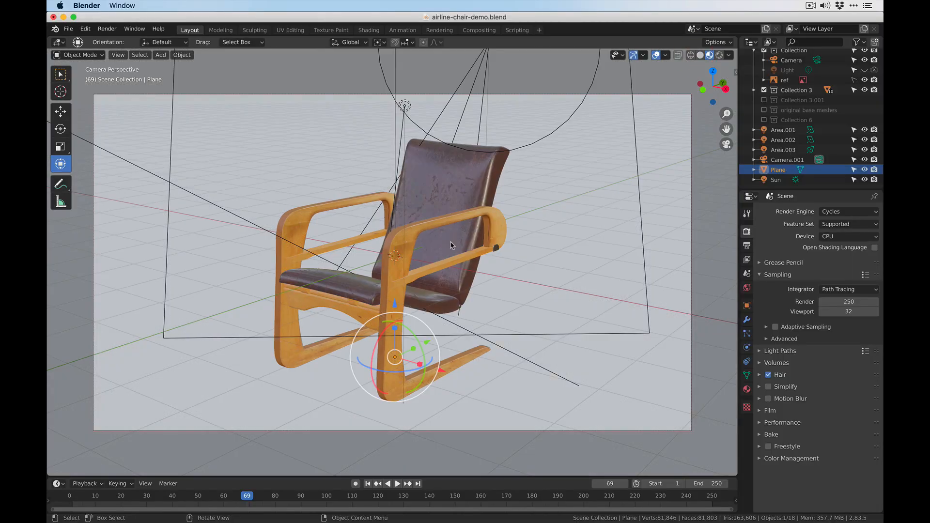
- Select Camera.001 and display its lens settings
left_click(692, 171)
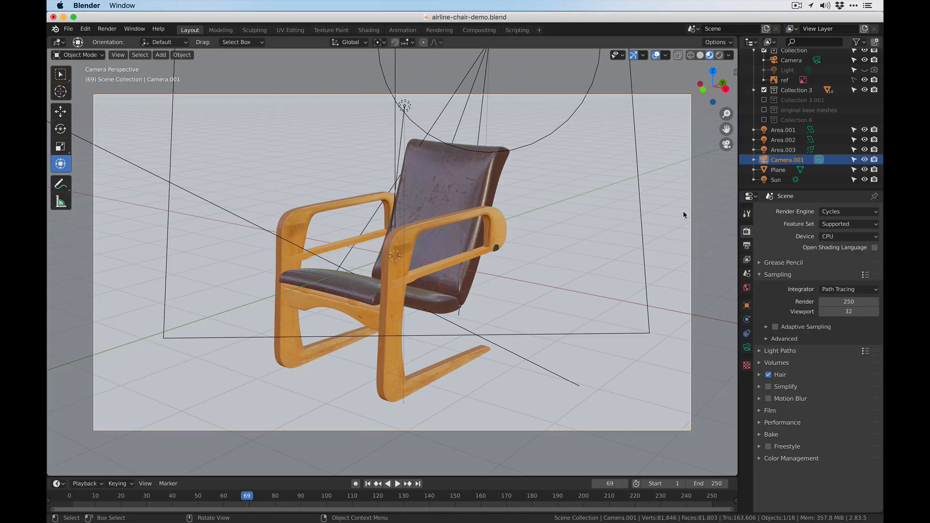
left_click(779, 161)
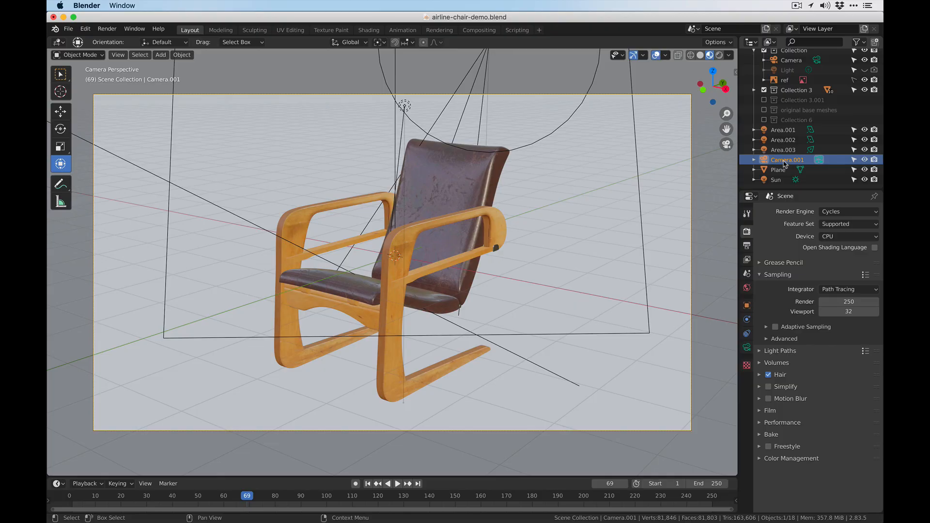
left_click(747, 348)
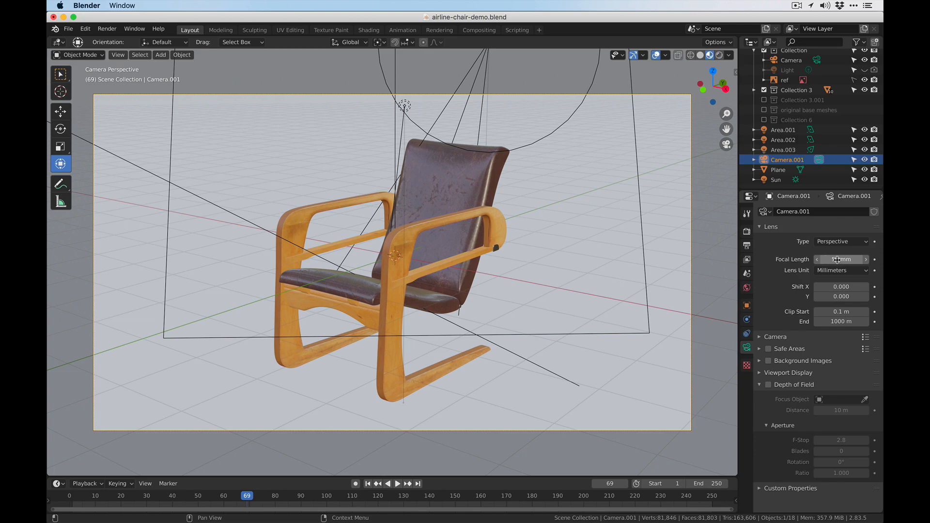
- Try short and long focal lengths on Camera.001, and set the focal length to 80 mm
left_click_drag(838, 261, 780, 260)
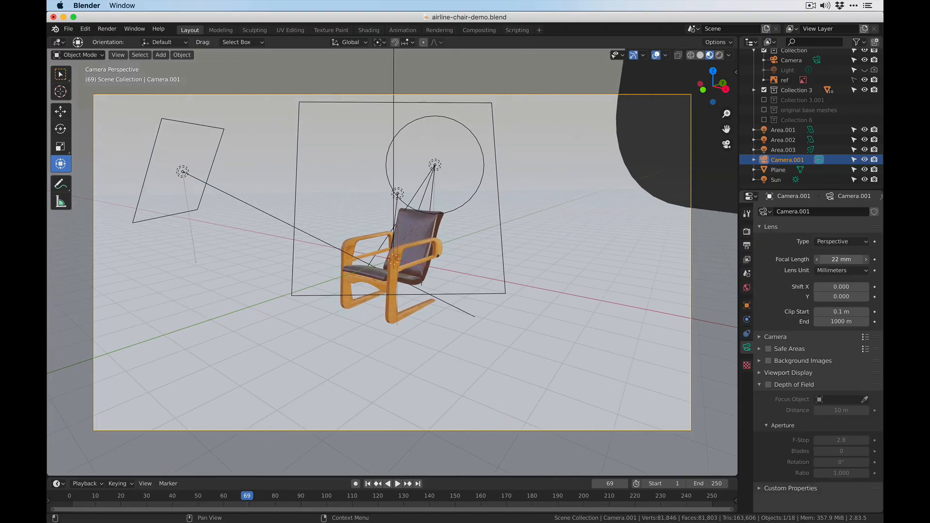
left_click_drag(779, 260, 911, 260)
left_click(839, 259)
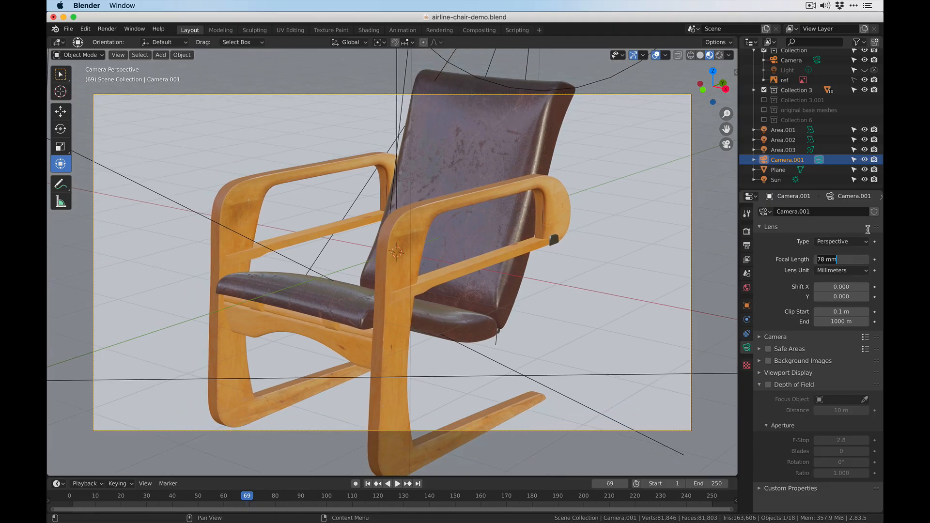
type("80")
key("Return")
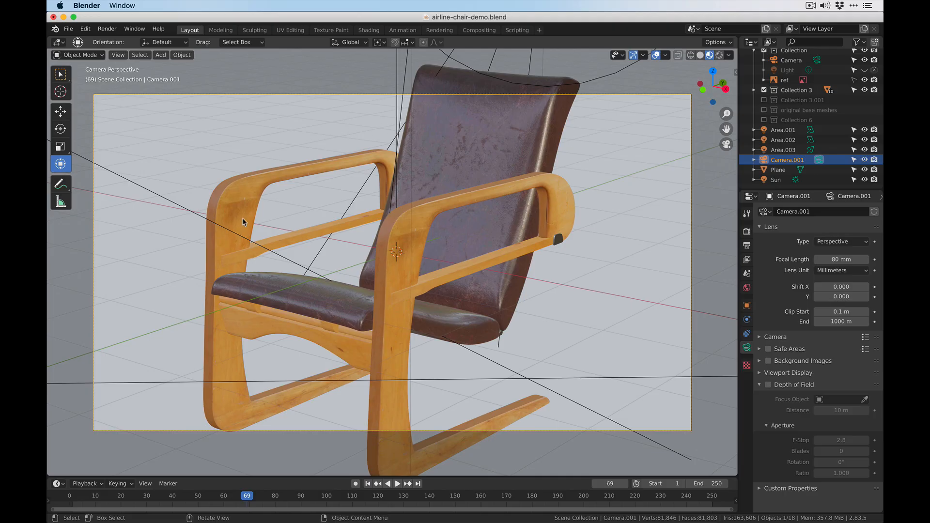
- Pull the camera back and orbit it around the chair until the whole chair fits in the frame
scroll(357, 224, "down", 3)
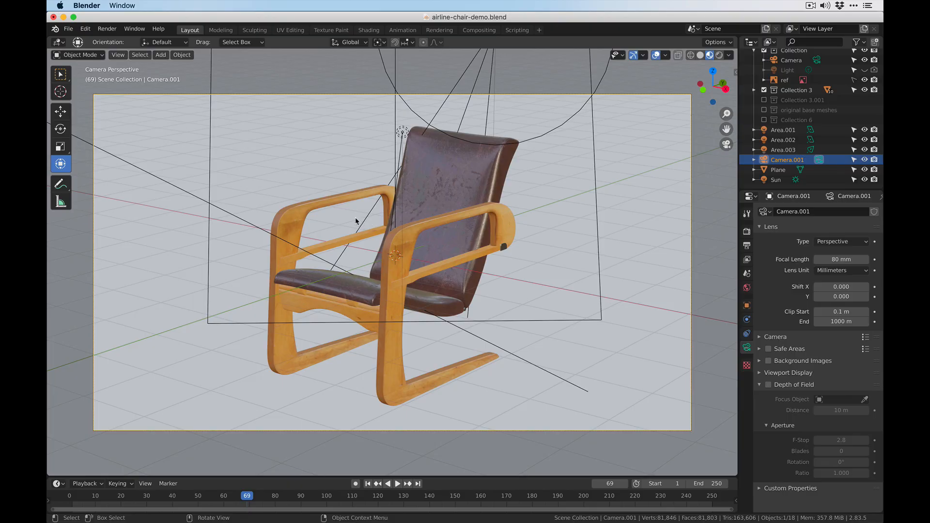
middle_click_drag(506, 235, 503, 230)
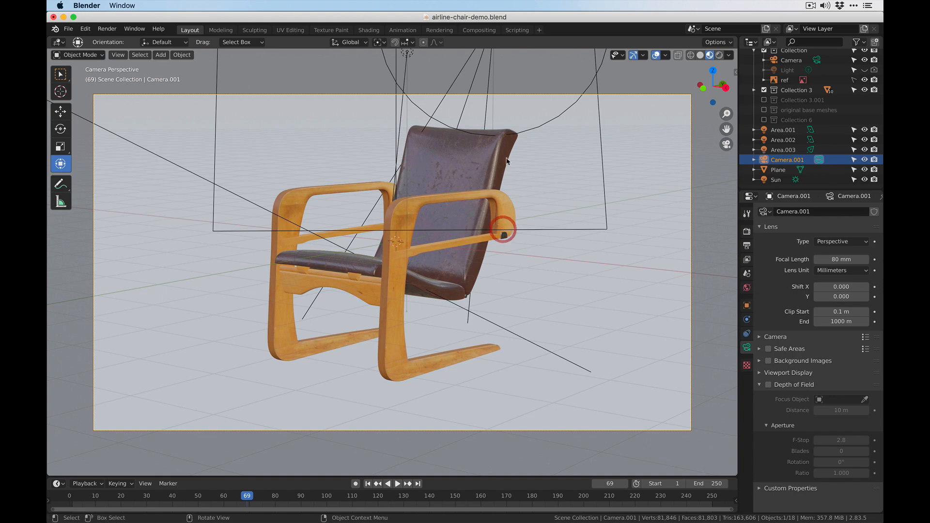
middle_click_drag(443, 211, 444, 220, "shift")
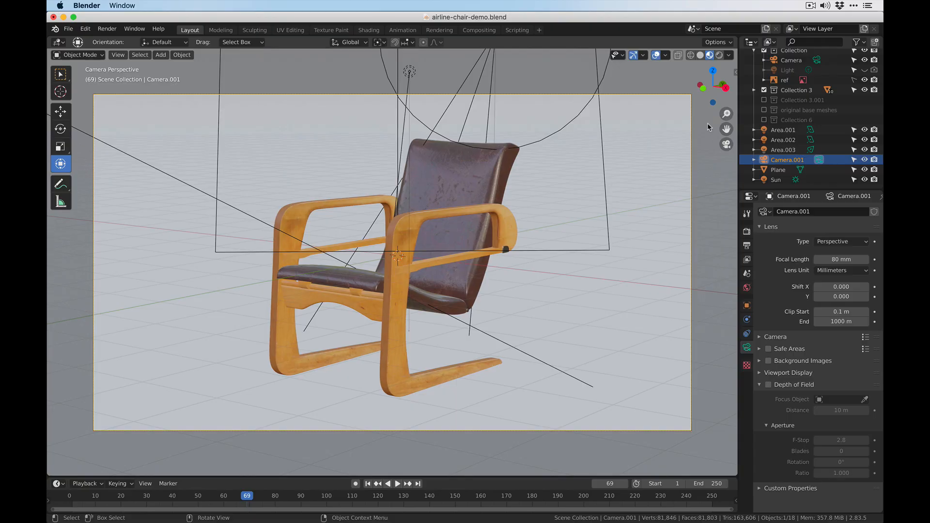
mouse_move(726, 114)
left_mouse_down()
mouse_move(727, 89)
mouse_move(727, 121)
left_mouse_up()
key("super+z")
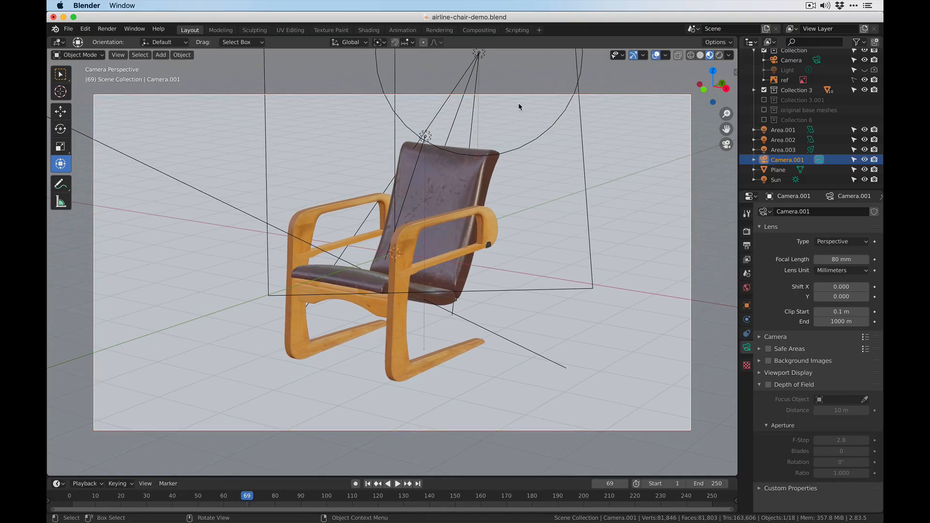
middle_click_drag(273, 298, 271, 296, "shift")
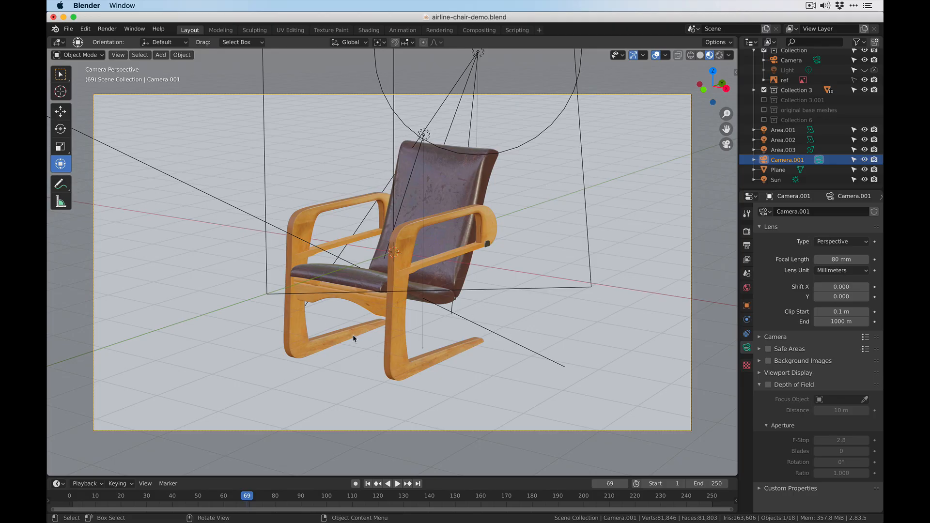
middle_click_drag(370, 284, 388, 257)
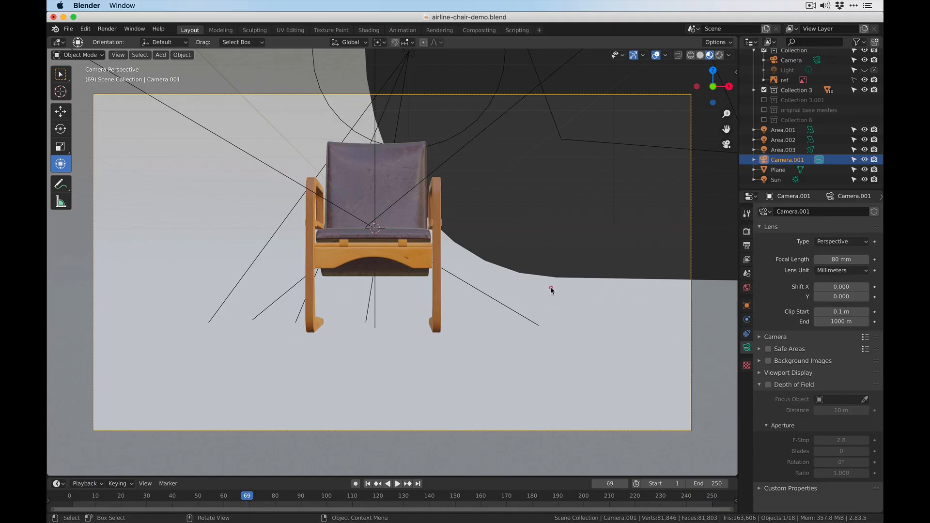
- Orbit the camera to a side view of the chair and move it closer to fill the frame
middle_click_drag(551, 290, 445, 291)
middle_click_drag(310, 257, 402, 280, "shift")
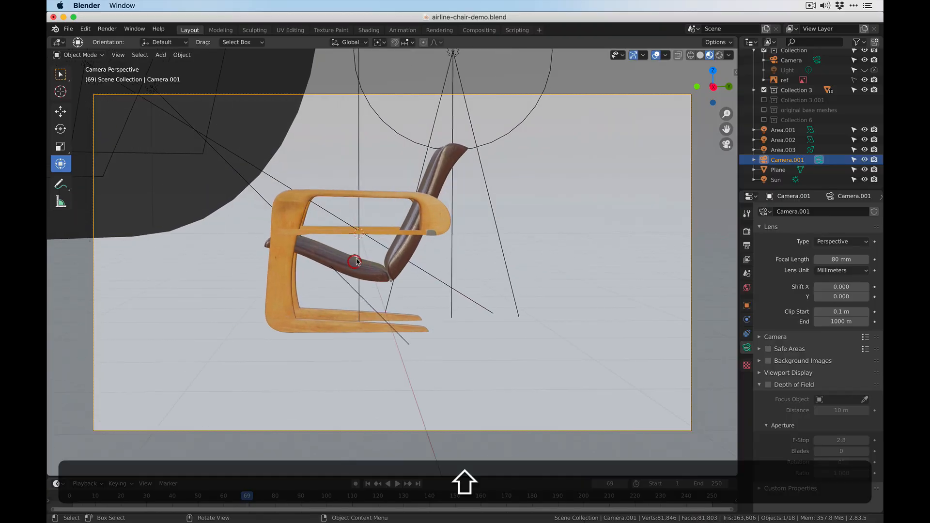
scroll(358, 261, "up", 2)
middle_click_drag(402, 280, 339, 254)
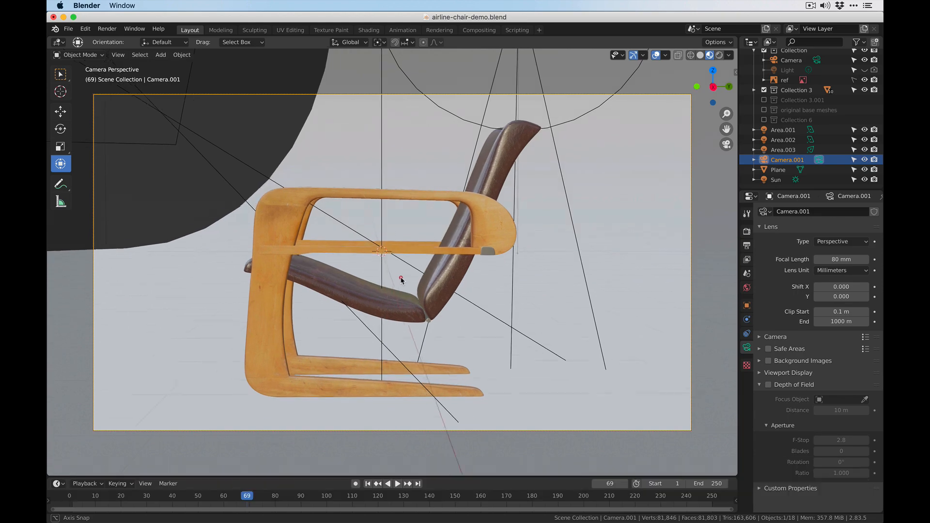
- Switch to Finder and preview the side.jpg reference photo next to the 3D viewport, then close the preview
key("super+Tab")
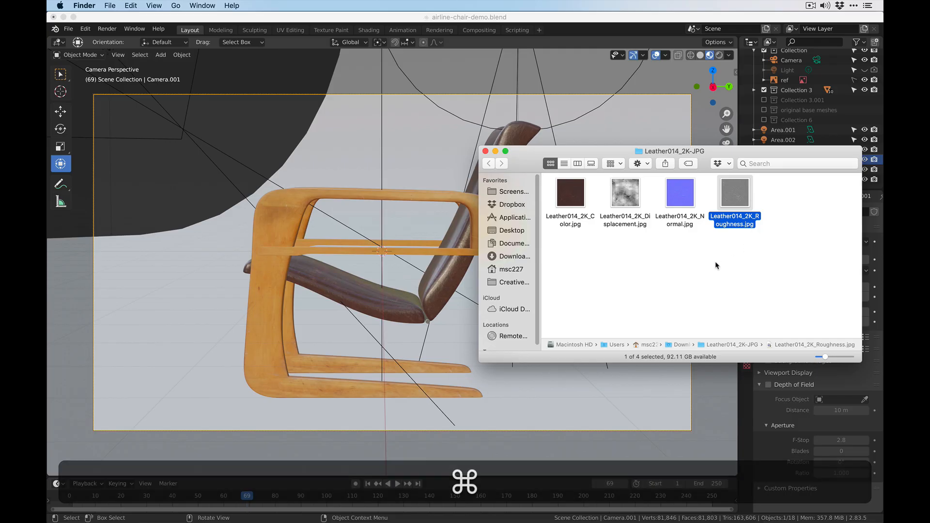
key("space")
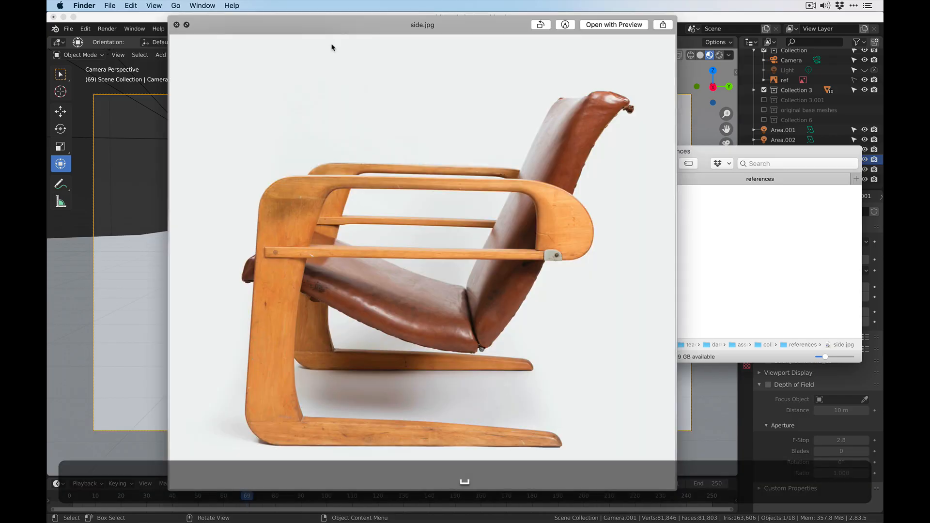
left_click_drag(312, 25, 662, 19)
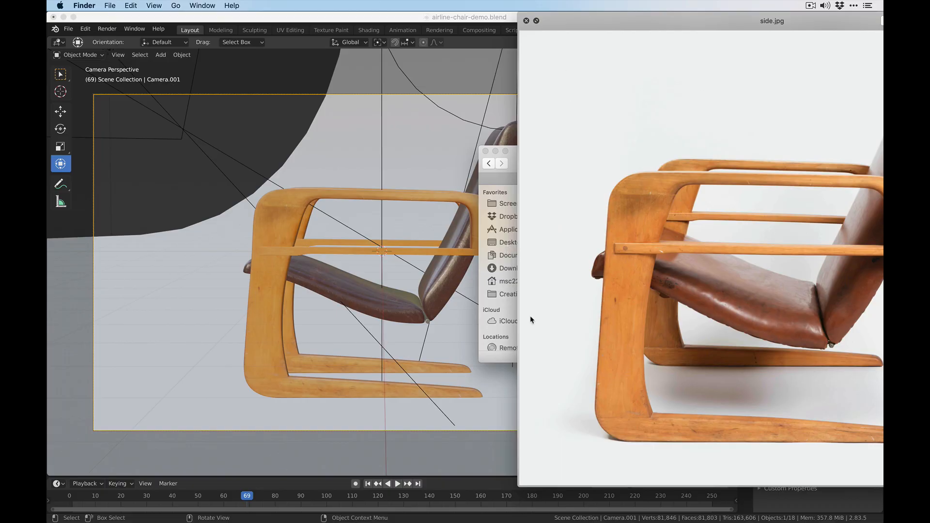
left_click_drag(519, 487, 628, 329)
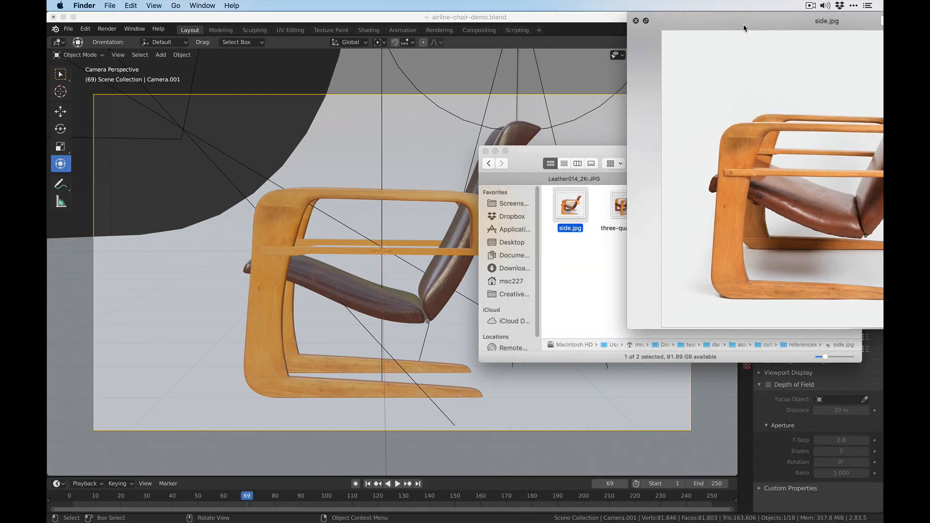
left_click_drag(744, 28, 537, 79)
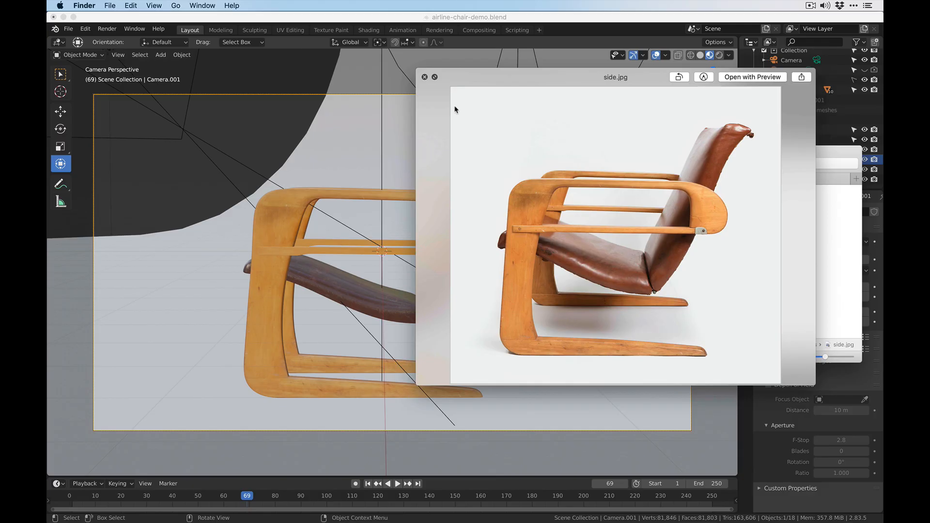
left_click(425, 77)
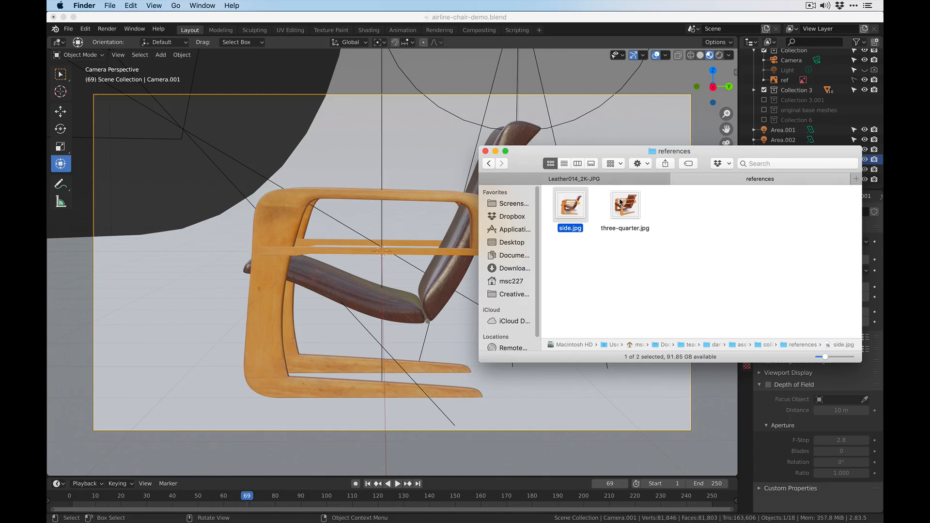
- Open side.jpg in Preview and adjust the camera's side angle slightly to match the photo
double_click(577, 225)
left_click(616, 168)
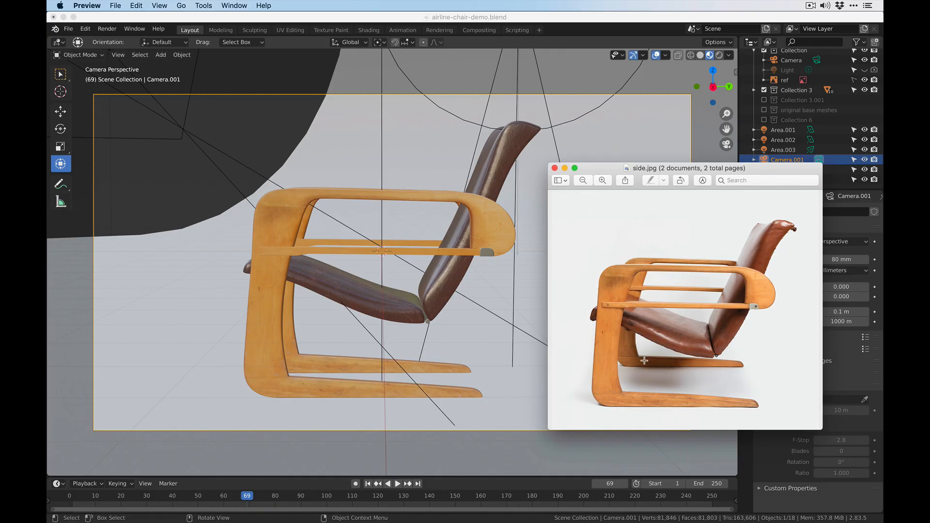
middle_click_drag(398, 250, 397, 254)
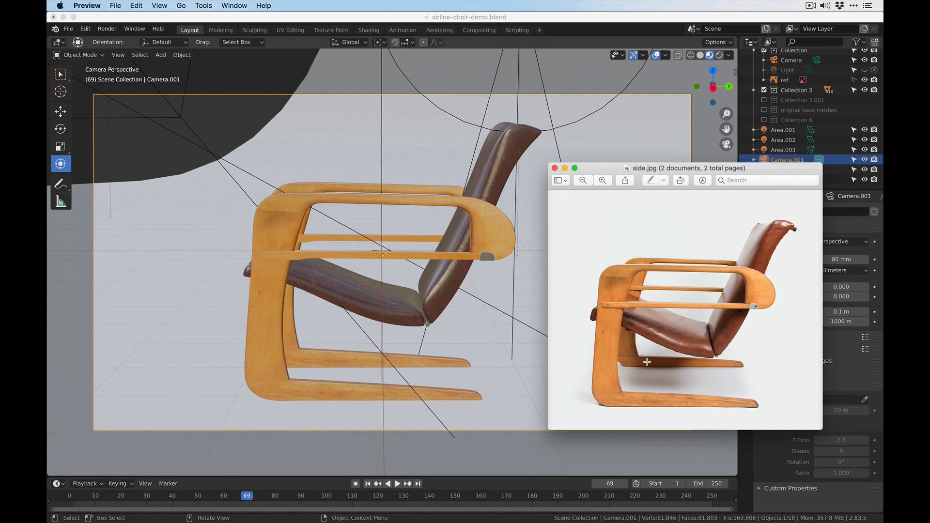
left_click_drag(703, 170, 203, 196)
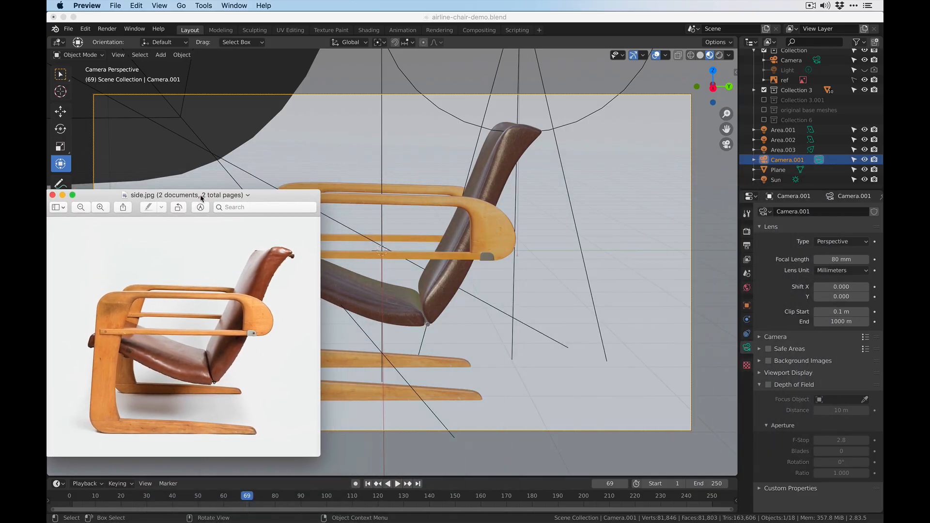
- Return to Blender, set the camera's focal length to 54 mm, and reposition the camera around the chair's side
left_click_drag(839, 260, 804, 259)
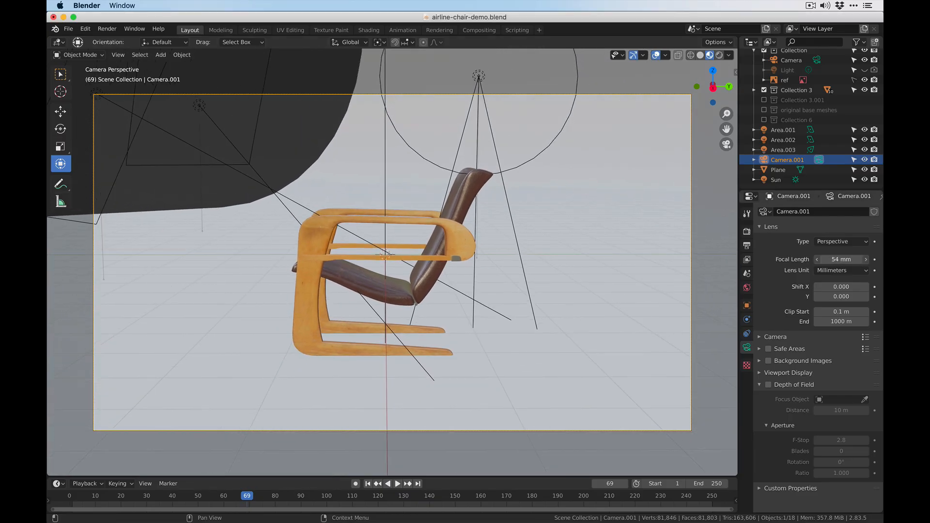
scroll(334, 316, "up", 3)
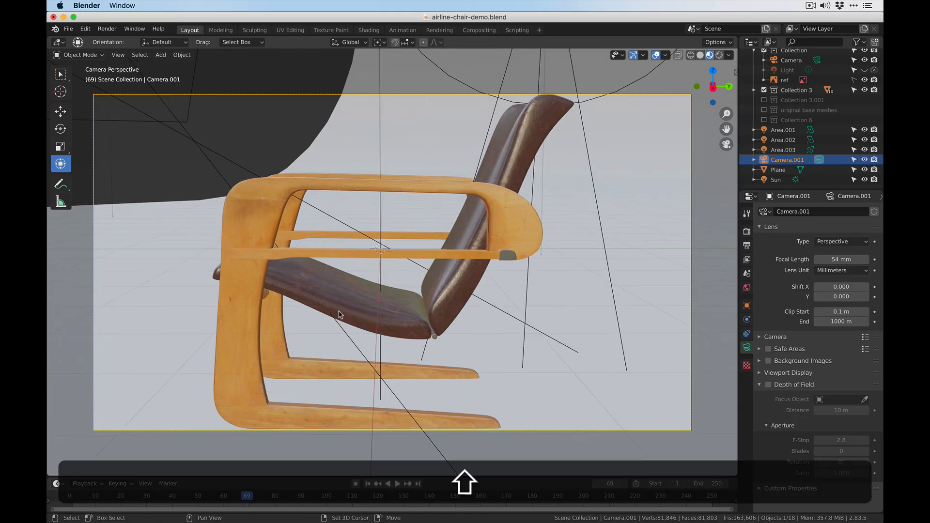
middle_click_drag(343, 314, 366, 297, "shift")
scroll(366, 297, "down", 1)
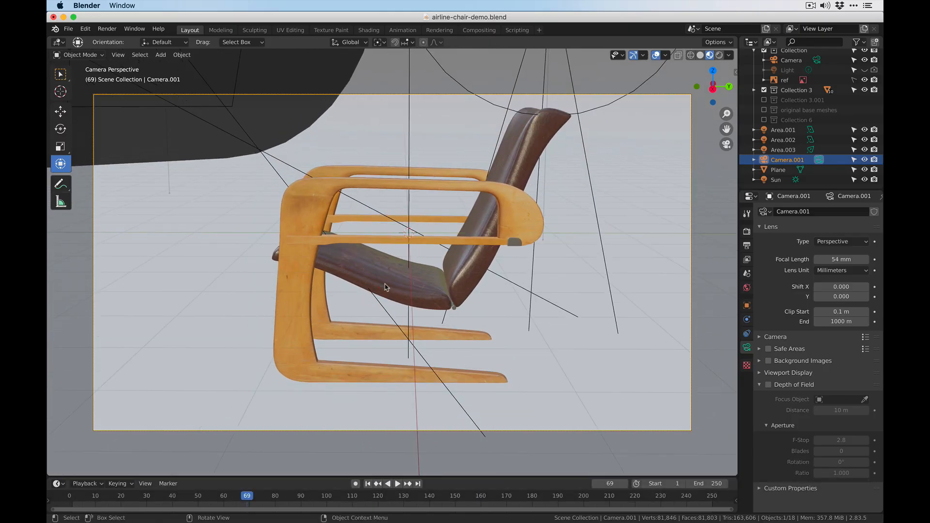
- Set the camera's focal length to 35 mm and move the camera closer so the chair fills the frame
mouse_move(846, 260)
left_mouse_down()
mouse_move(823, 261)
mouse_move(851, 260)
left_mouse_up()
double_click(855, 260)
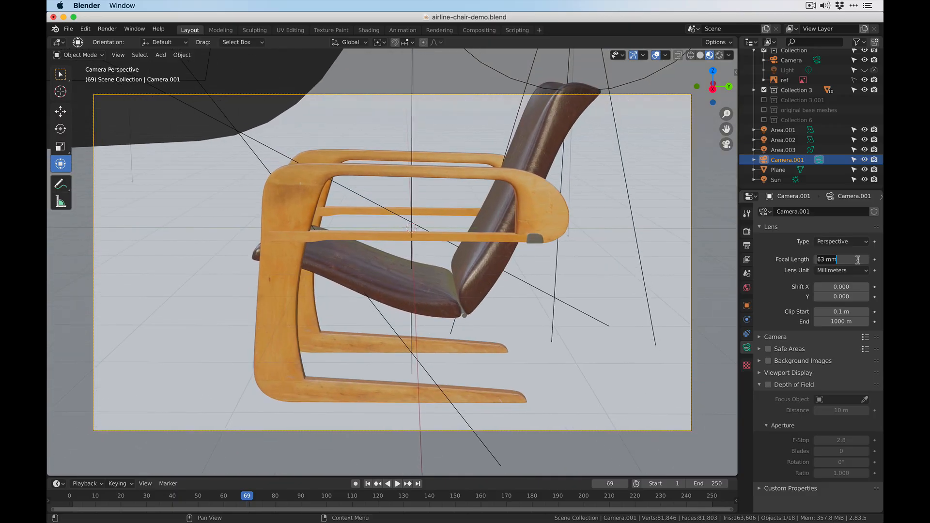
type("35")
key("Return")
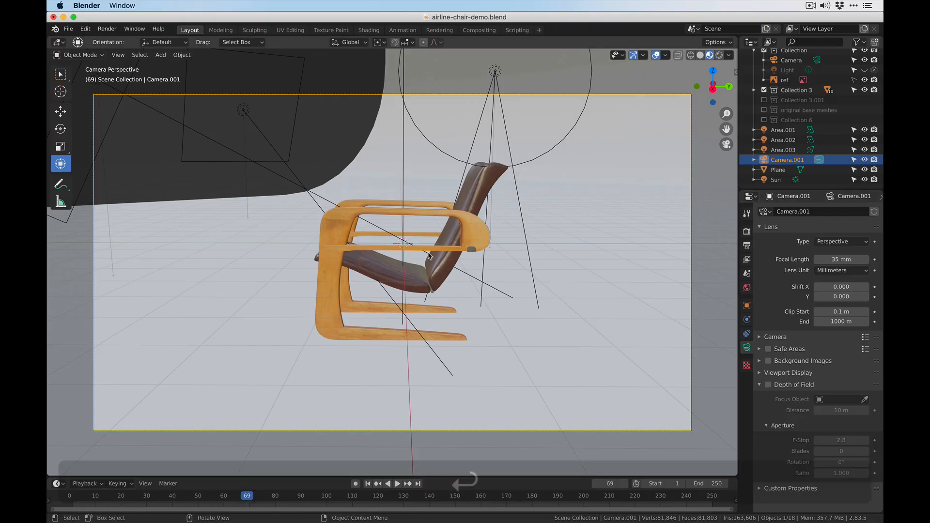
scroll(430, 260, "up", 3)
middle_click_drag(429, 257, 429, 264)
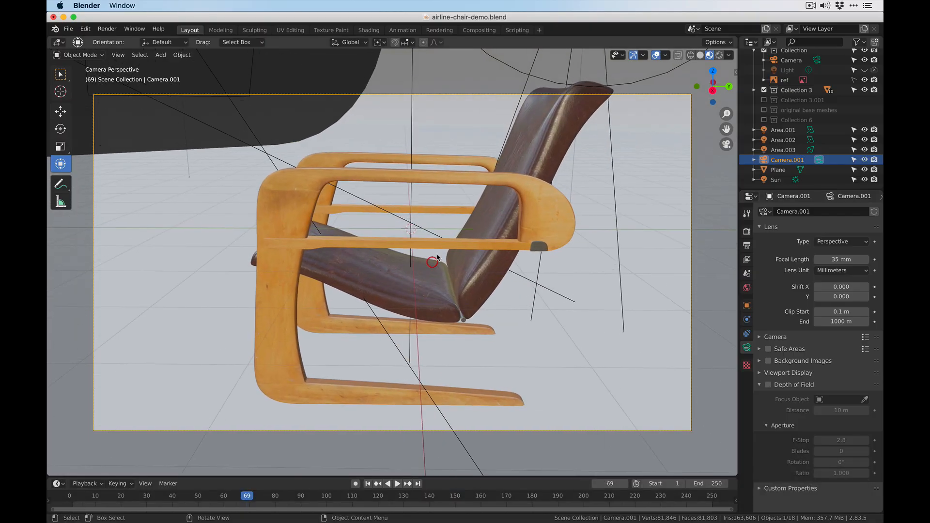
- Switch to Preview, place side.jpg beside the chair, and fine-tune the camera angle against it
key("super+Tab")
left_click_drag(198, 195, 724, 132)
middle_click(401, 208)
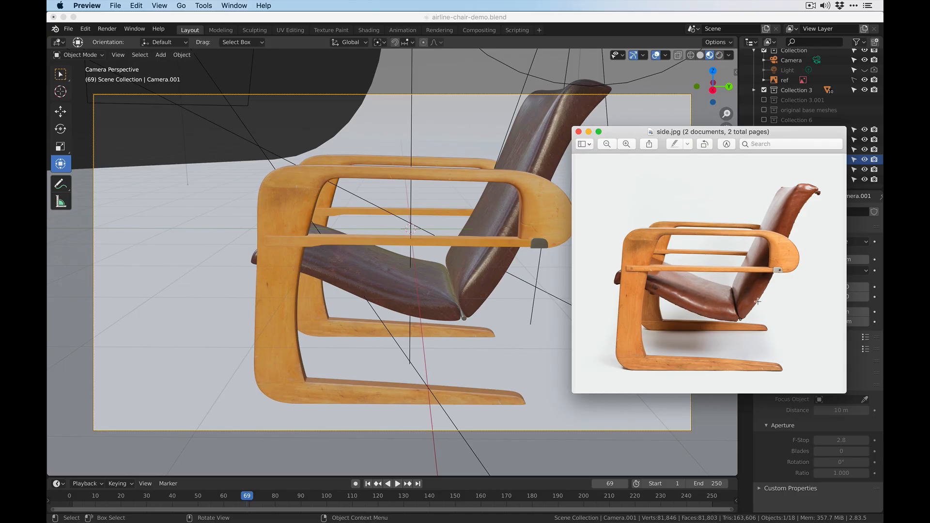
- Return to Blender and rotate the backdrop plane about 47° around the Z axis so it fills the background behind the chair
key("super+Tab")
left_click(222, 234)
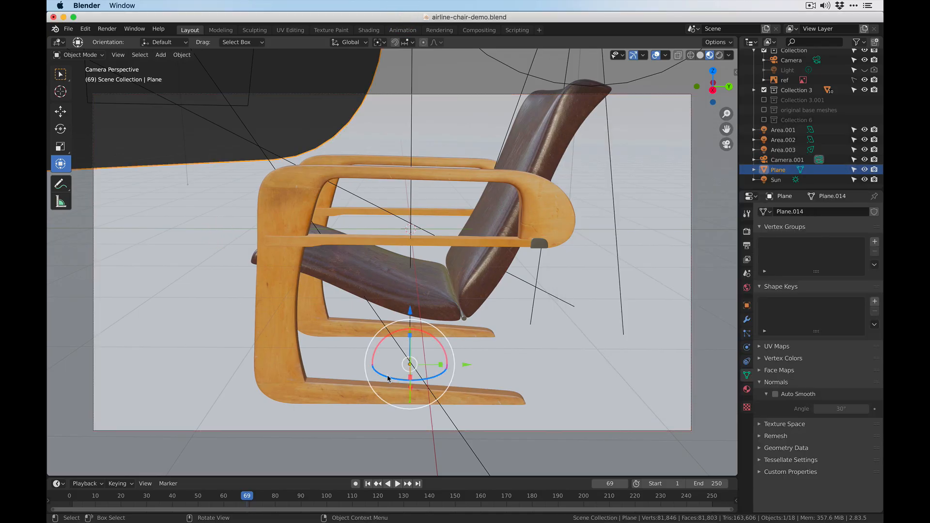
left_click_drag(388, 378, 416, 372)
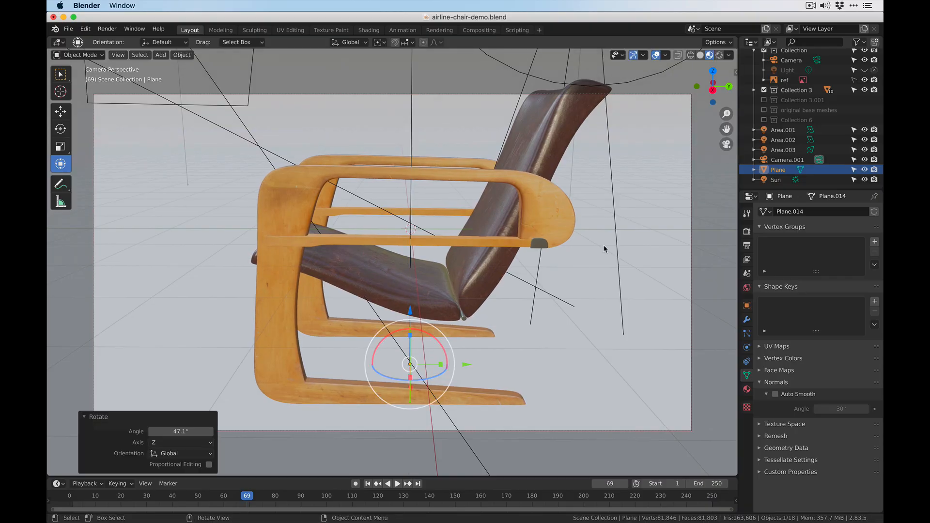
- Pull the camera back to leave space around the chair and render the side view
scroll(418, 272, "down", 1)
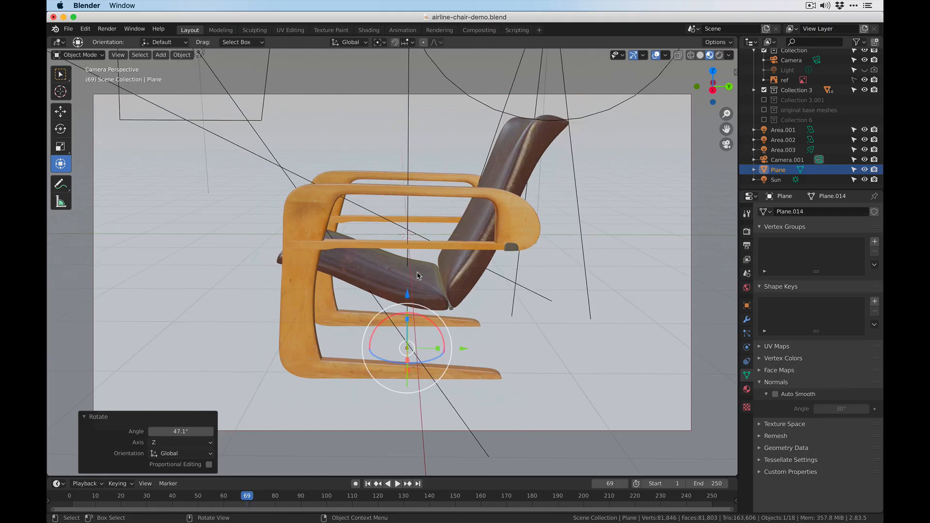
middle_click_drag(418, 272, 408, 278, "shift")
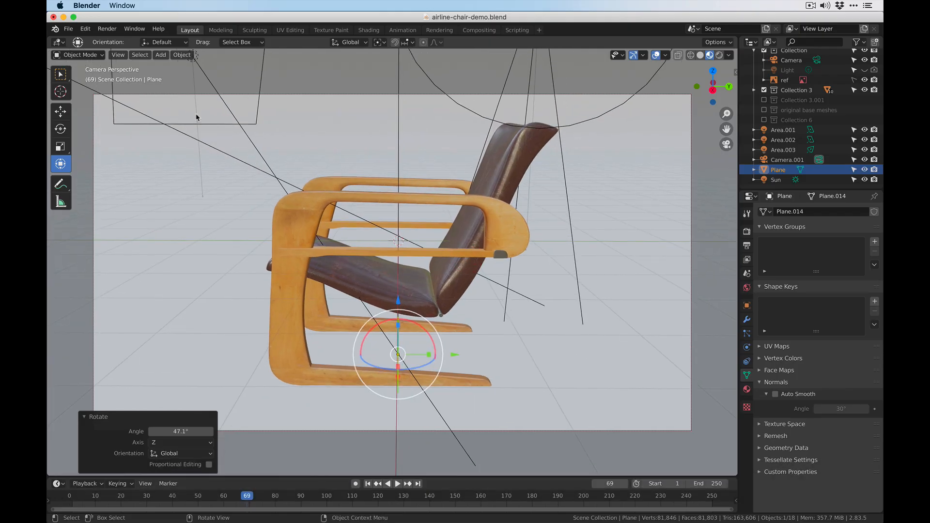
key("F12")
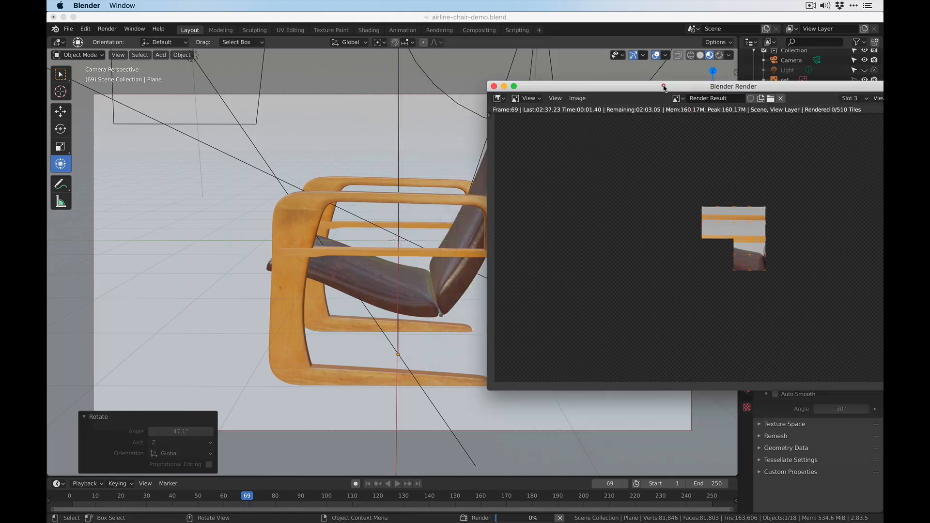
left_click(811, 5)
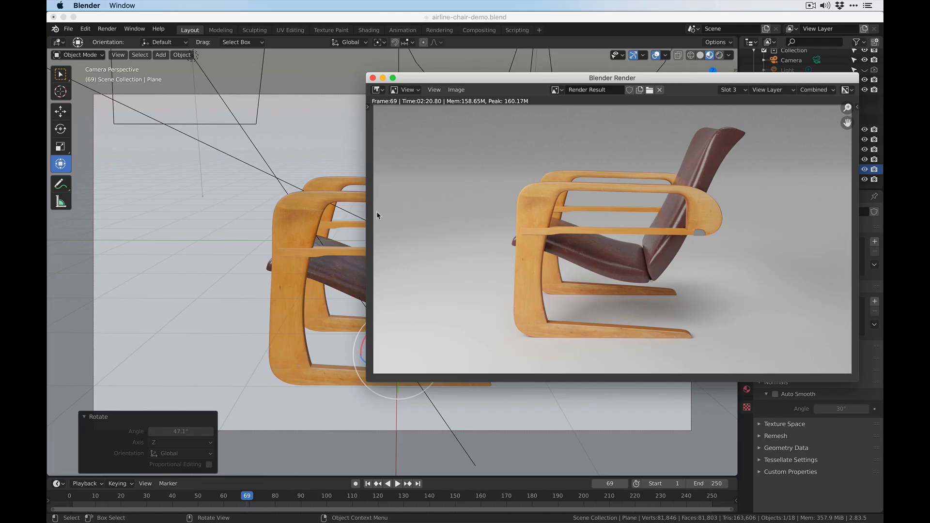
- Switch the render result to the empty Slot 4 and close the render window
left_click_drag(422, 80, 450, 77)
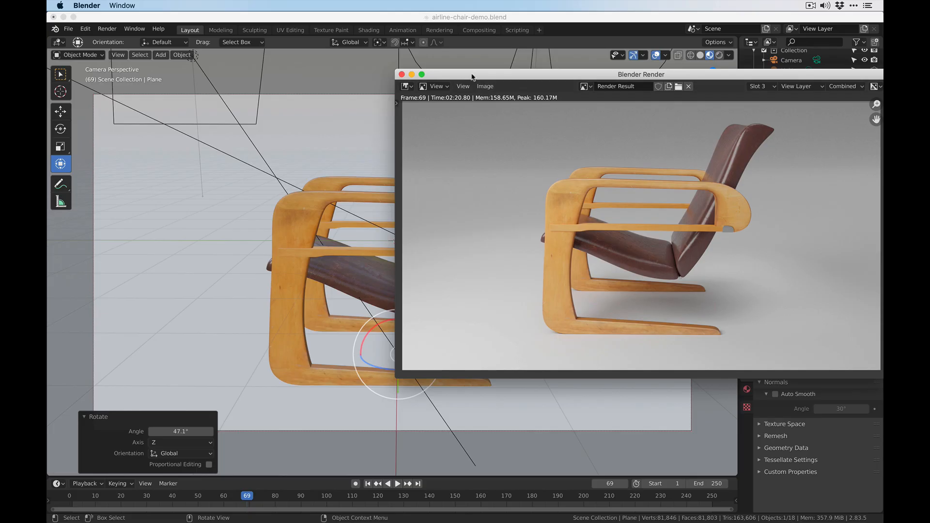
left_click_drag(465, 75, 412, 86)
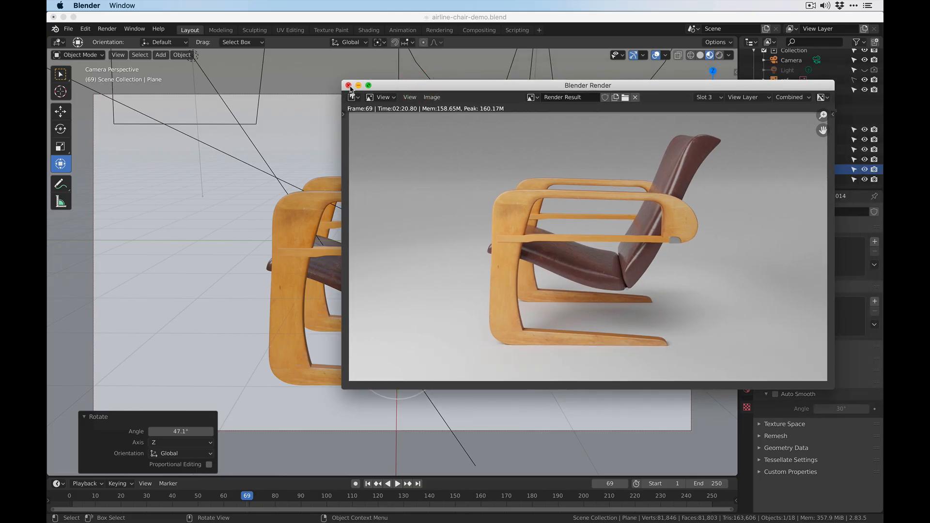
left_click(705, 97)
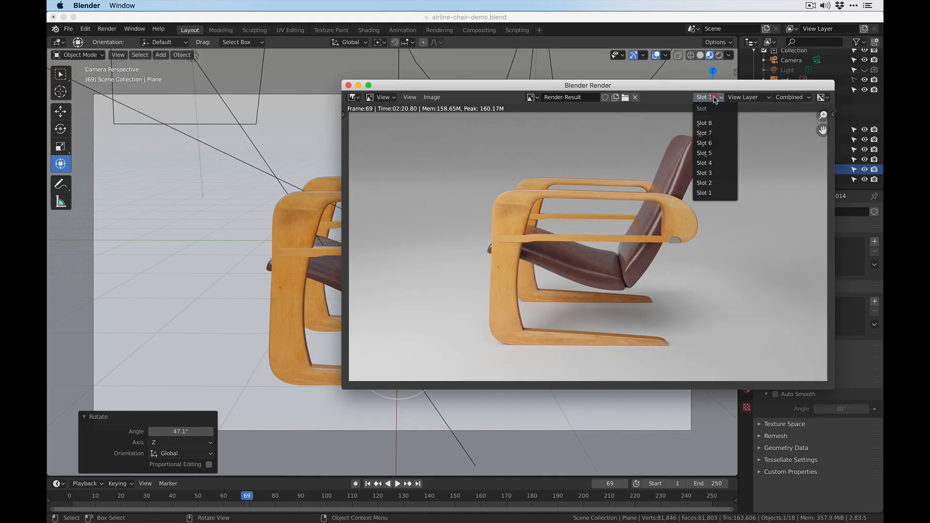
left_click(716, 165)
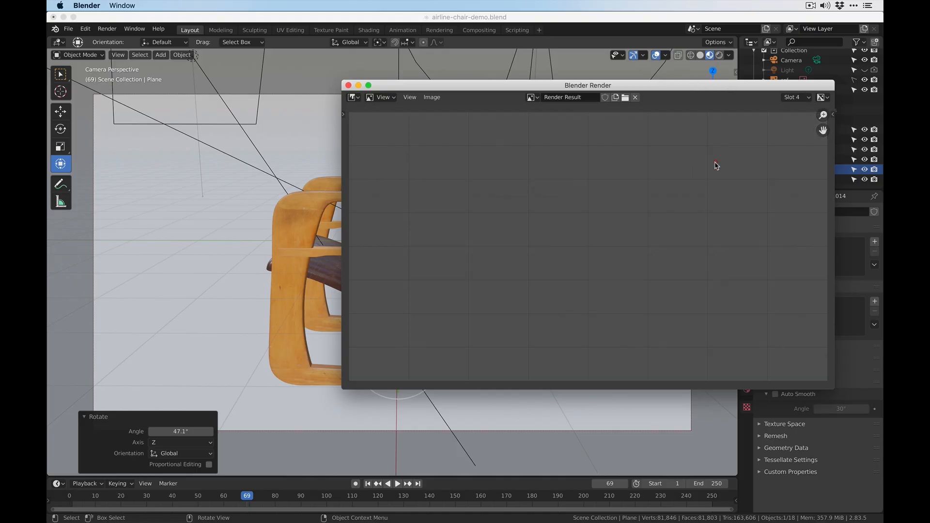
left_click(348, 85)
- Move the backdrop plane along the X axis to about 22.2 m so its curved wall sits closer behind the chair, and return to camera view
left_click(725, 145)
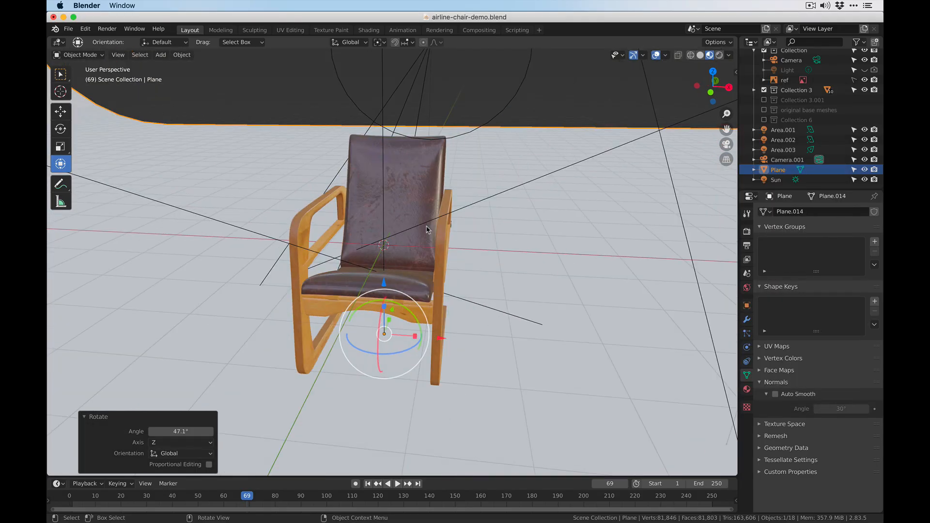
scroll(478, 213, "down", 12)
left_click(246, 303)
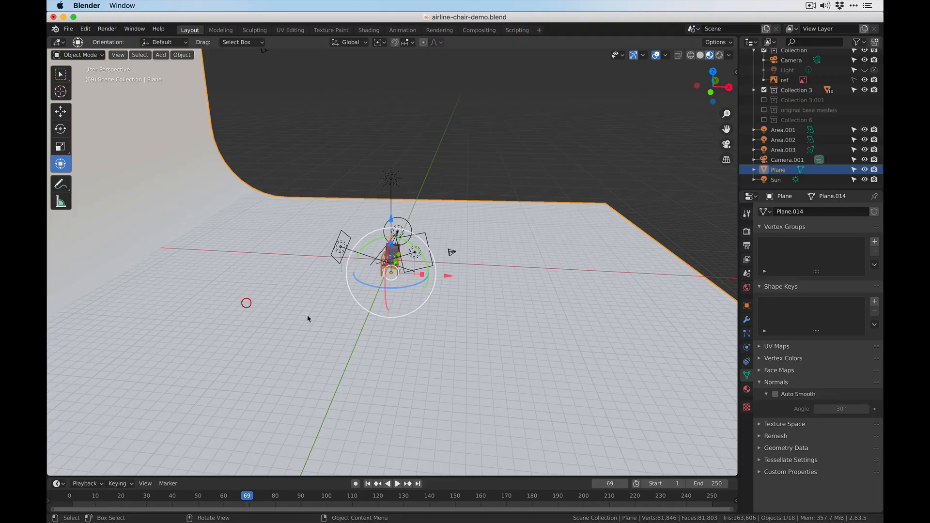
left_click_drag(465, 276, 598, 284)
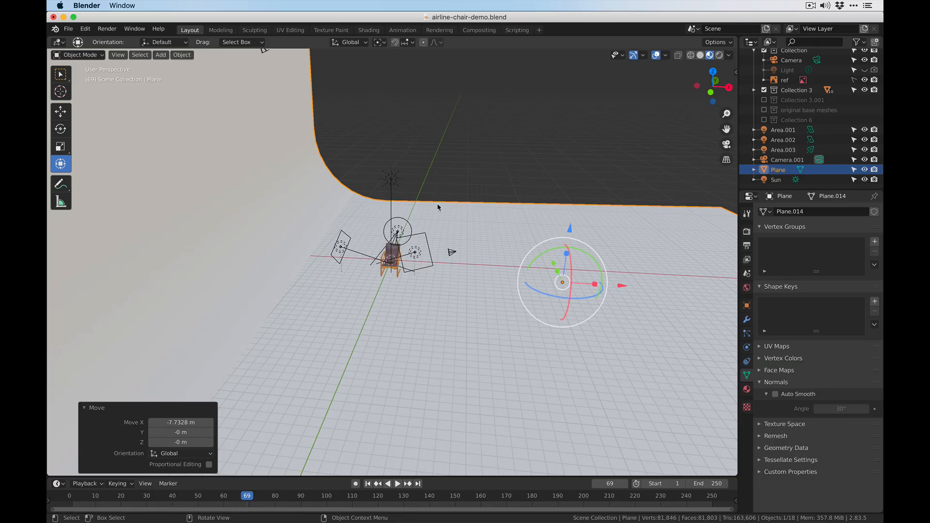
left_click(726, 145)
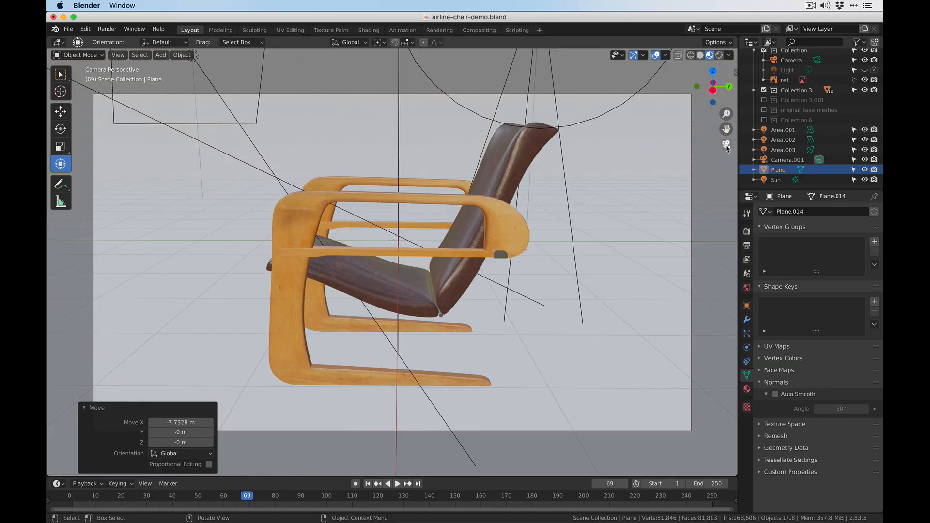
- Set the Cycles render sampling to 70 samples for faster test renders
left_click(109, 30)
left_click(114, 33)
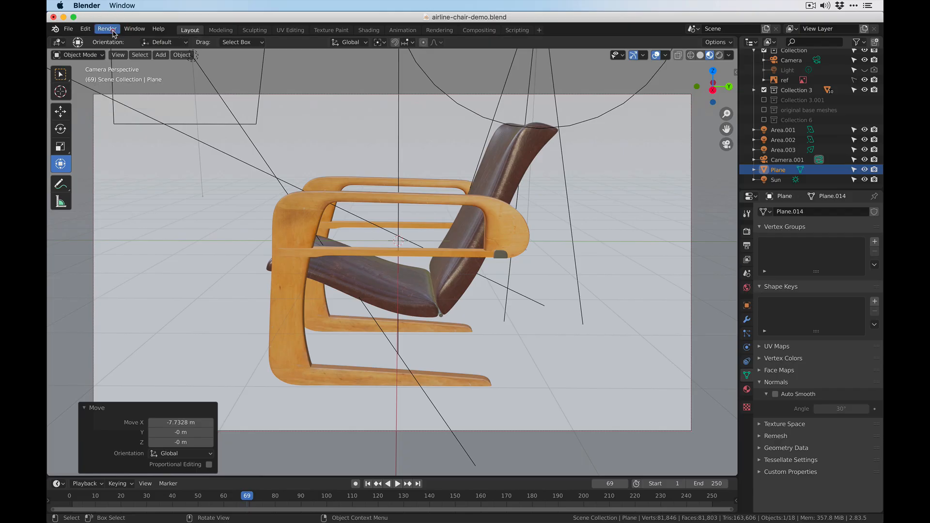
left_click(746, 390)
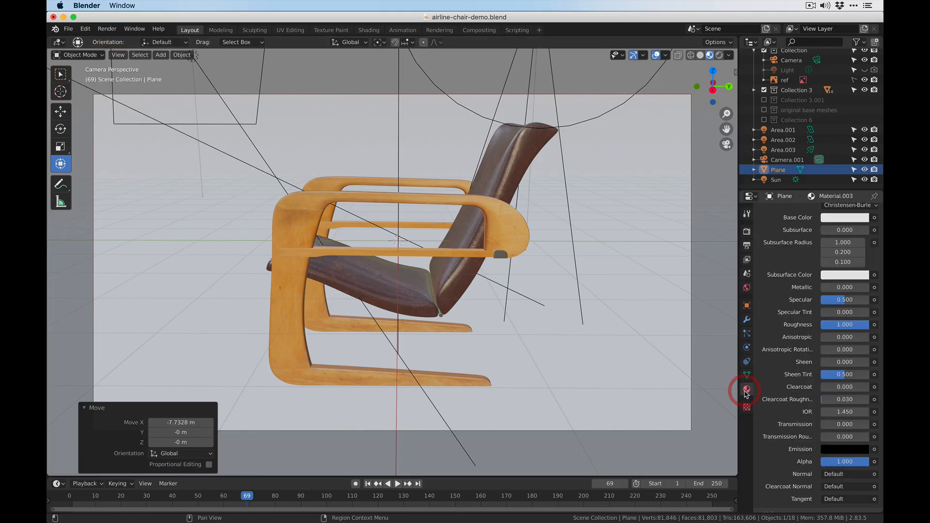
left_click(747, 260)
left_click(747, 275)
left_click(747, 246)
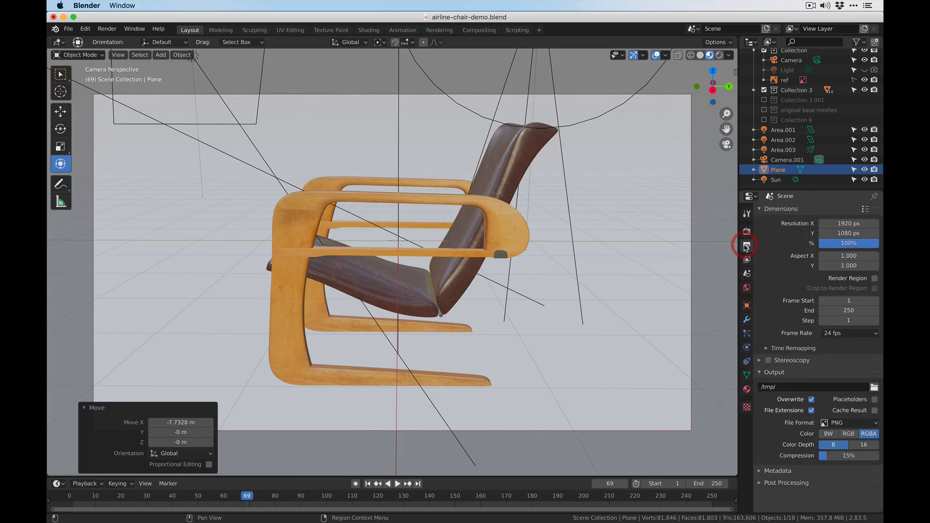
left_click(746, 232)
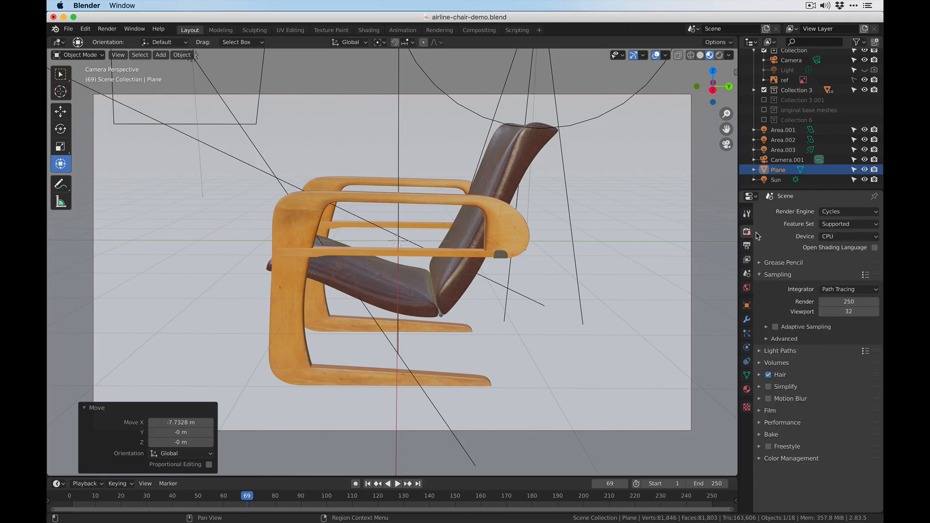
left_click(847, 301)
type("250")
key("BackSpace")
key("BackSpace")
key("BackSpace")
type("1")
key("BackSpace")
type("70")
- Run a test render of the camera view to check the backdrop's brightness, and close it
left_click(108, 28)
left_click(127, 40)
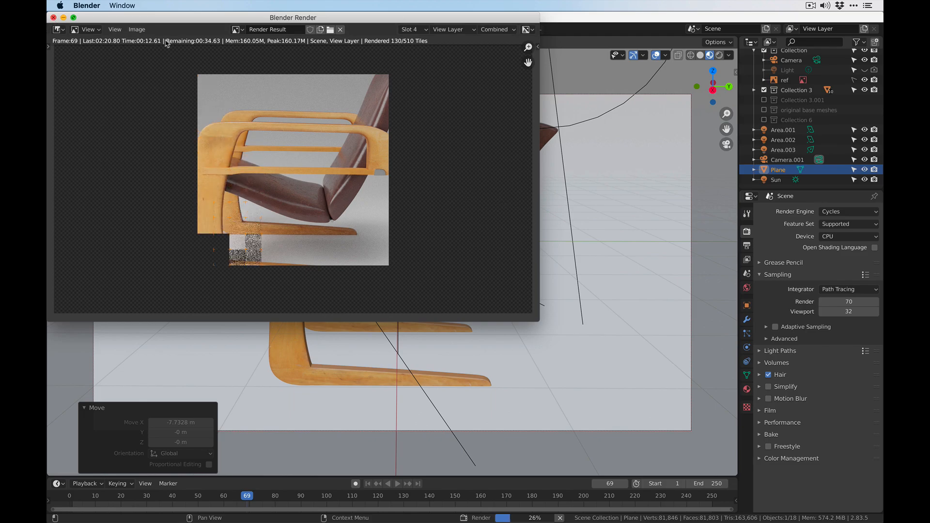
left_click(53, 18)
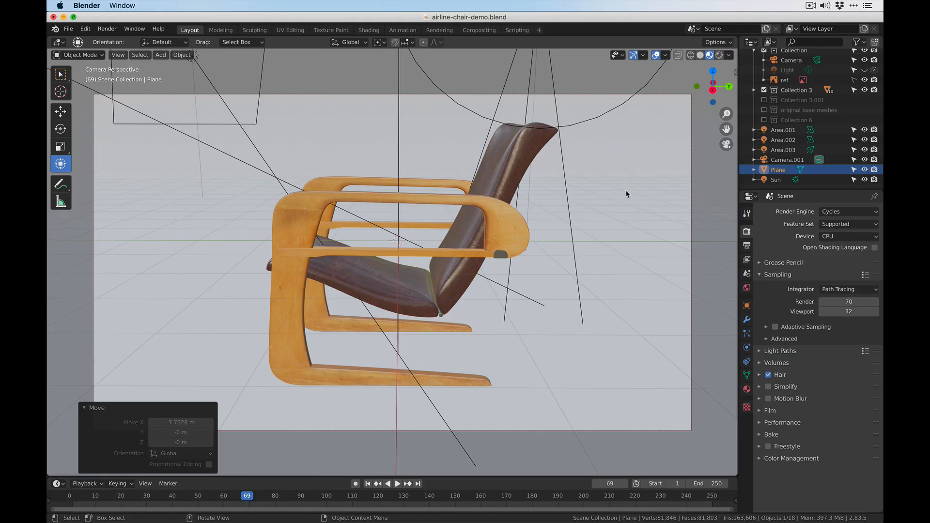
- Set the strength of the sun light above the chair to 1.5
left_click(398, 133)
left_click(398, 133)
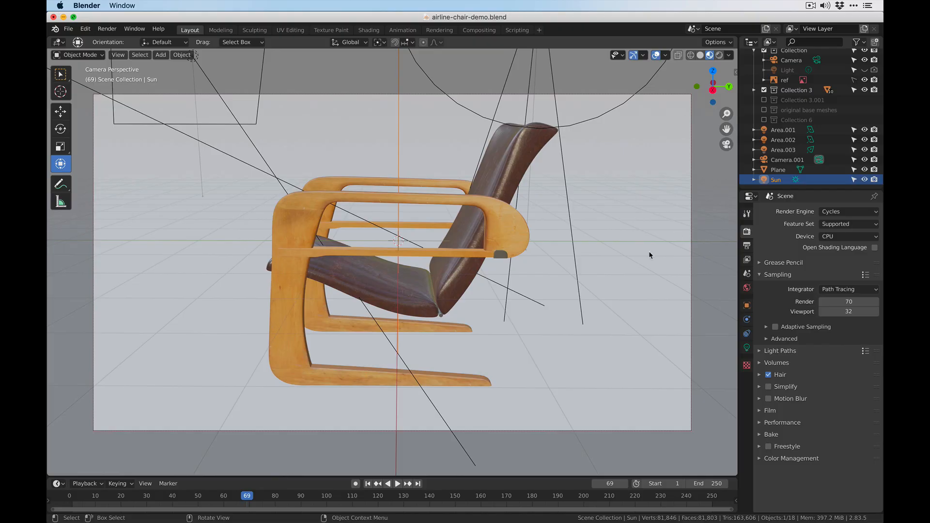
left_click(747, 348)
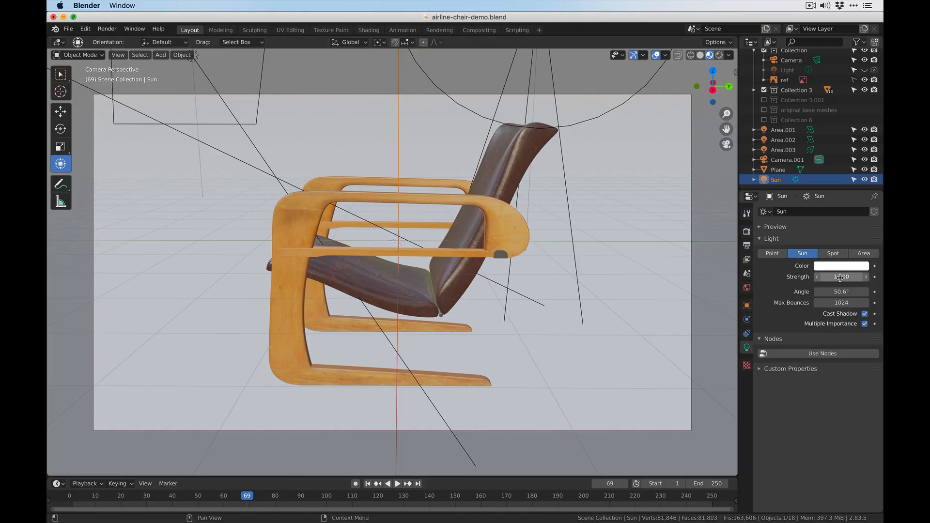
left_click(820, 279)
type("1.5")
key("Return")
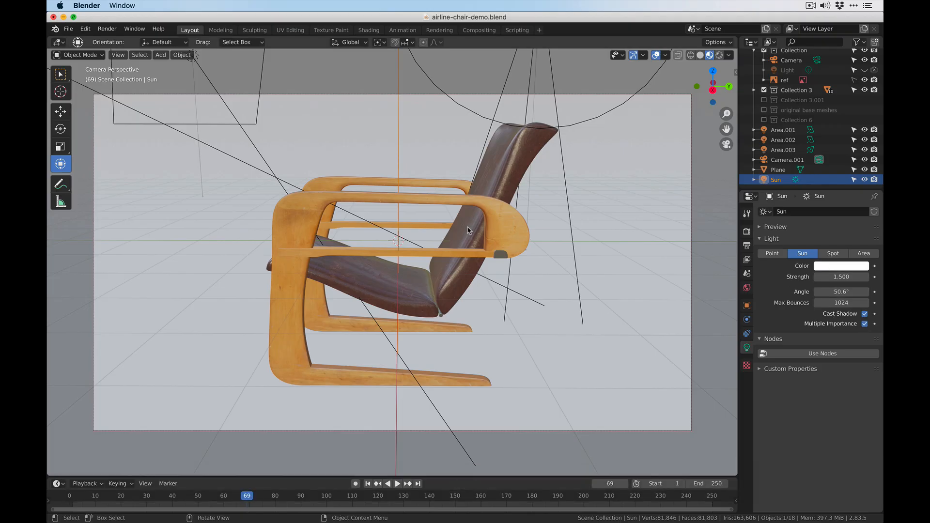
- Render the camera view again to check the stronger sun lighting, and stop once enough is visible
left_click(107, 28)
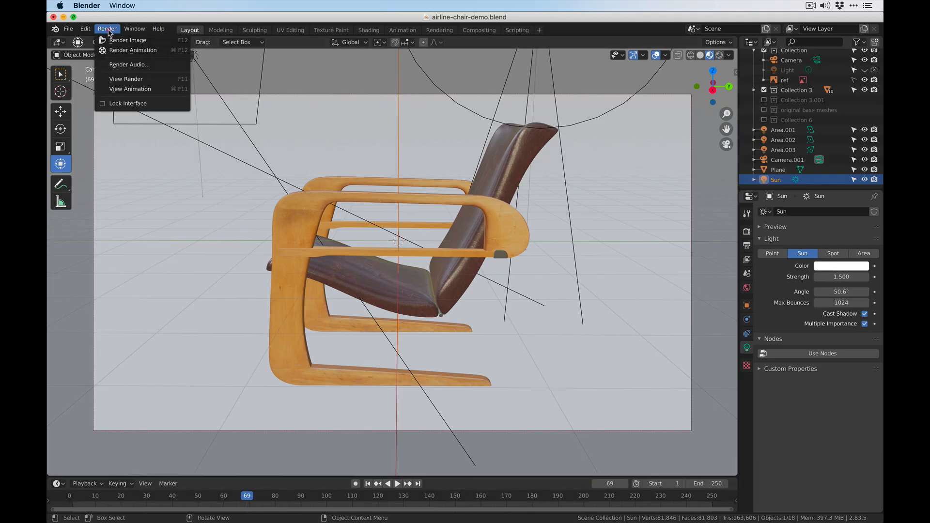
left_click(123, 38)
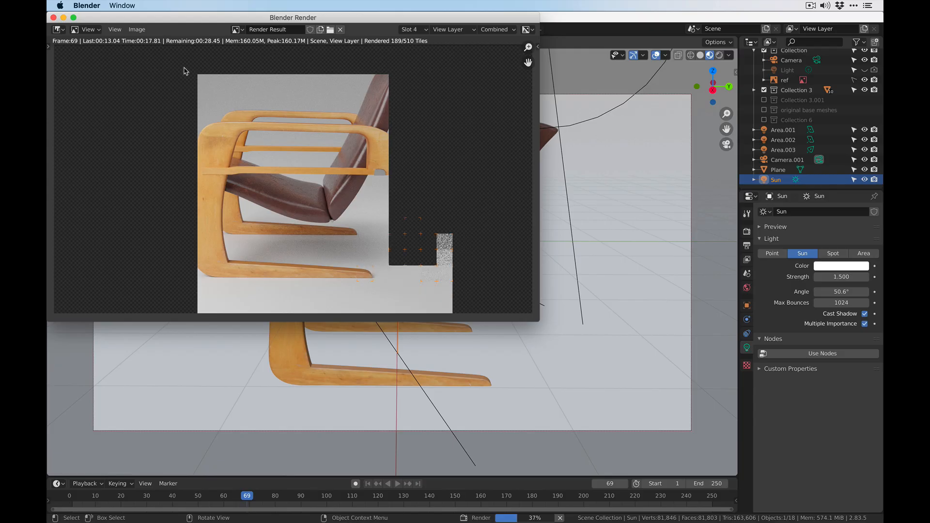
left_click(54, 18)
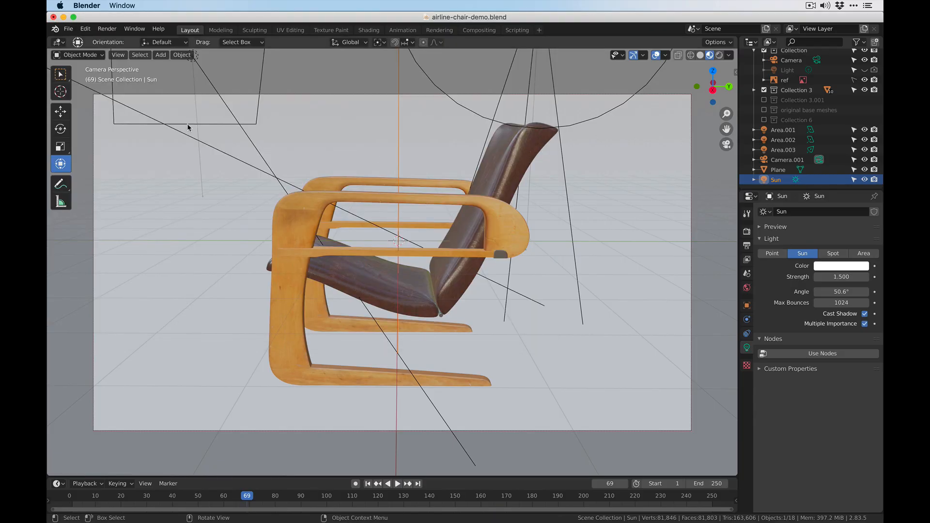
- Select the Plane behind the chair and rename it backdrop, with its object properties open
left_click(632, 277)
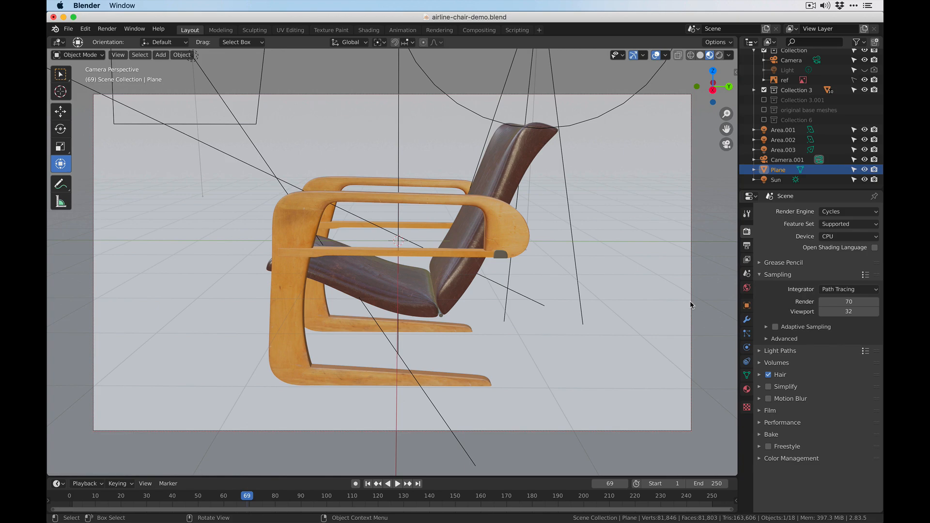
left_click(747, 305)
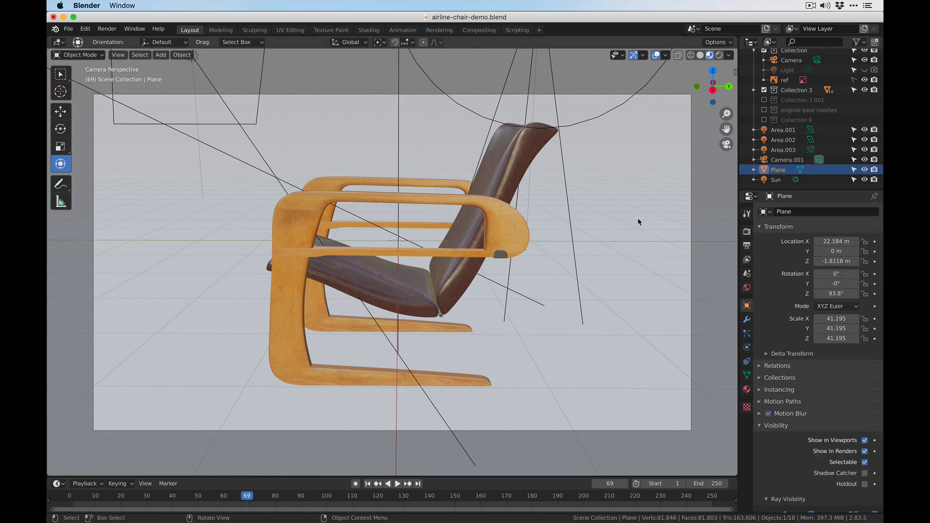
double_click(778, 171)
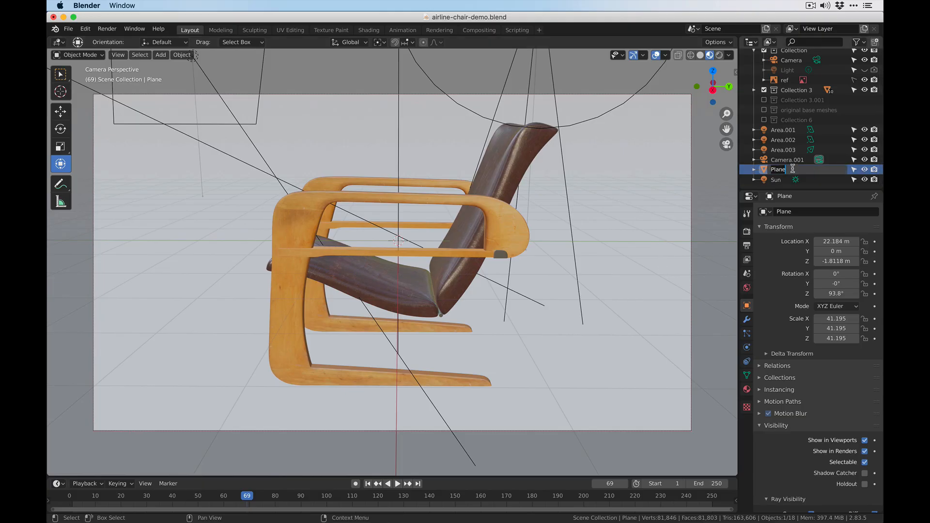
type("back")
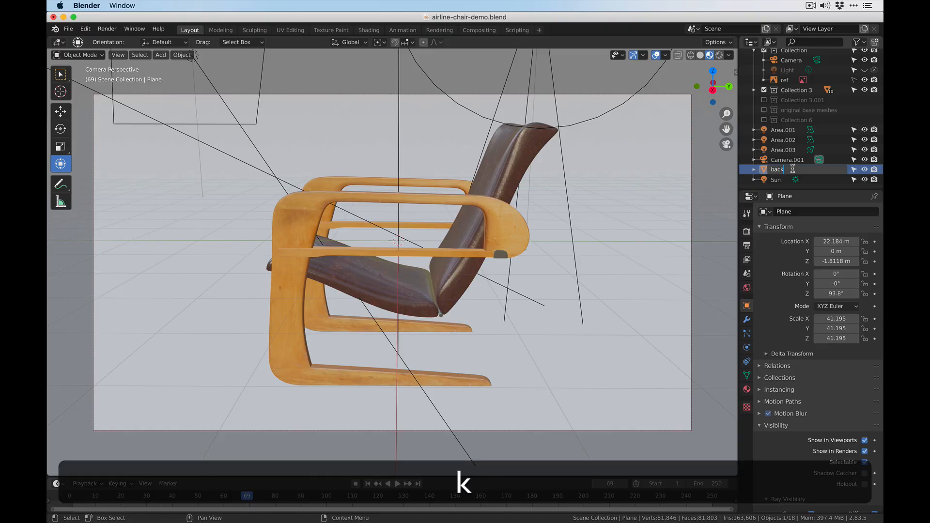
type("drop")
key("Return")
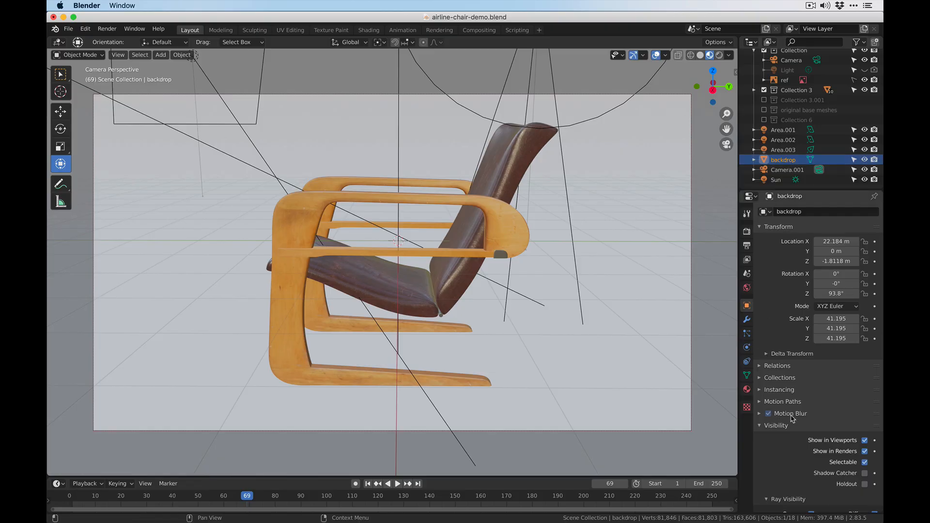
- Make the backdrop a shadow catcher in its visibility settings
scroll(789, 418, "down", 2)
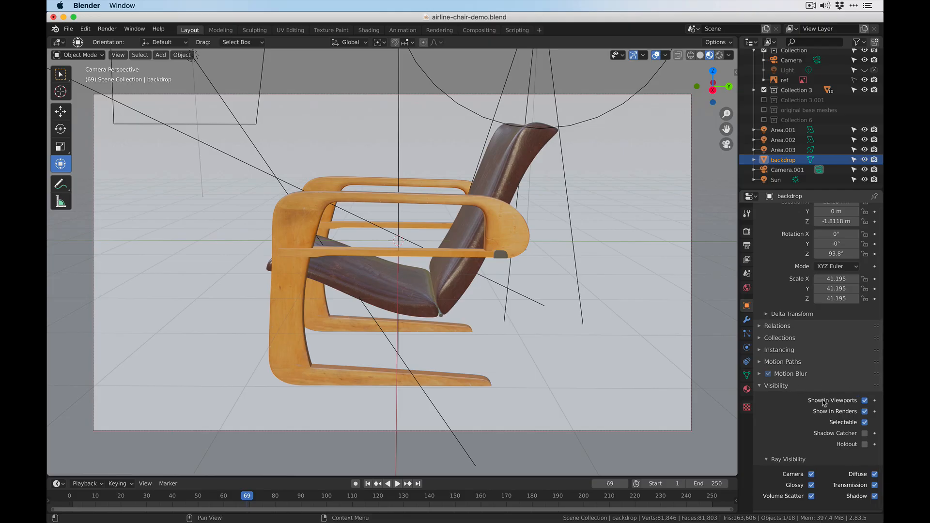
left_click(777, 386)
left_click(780, 427)
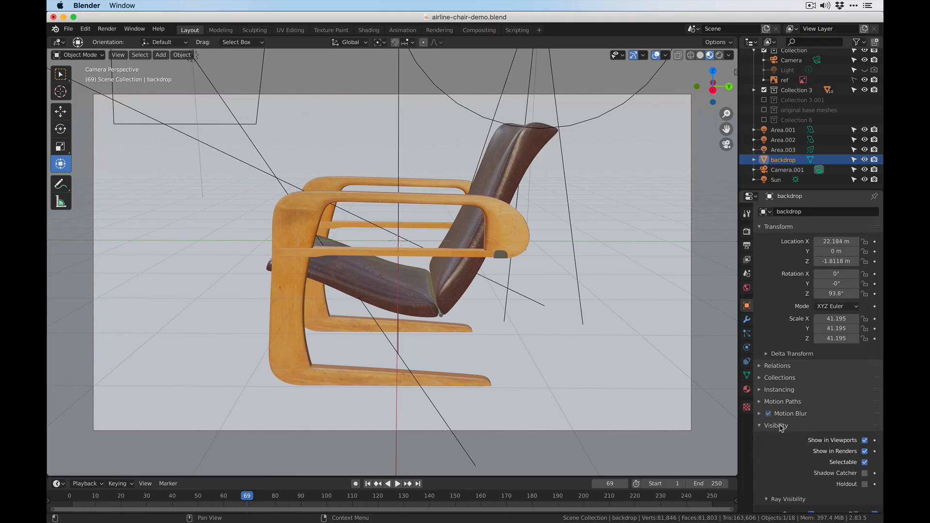
scroll(792, 456, "down", 3)
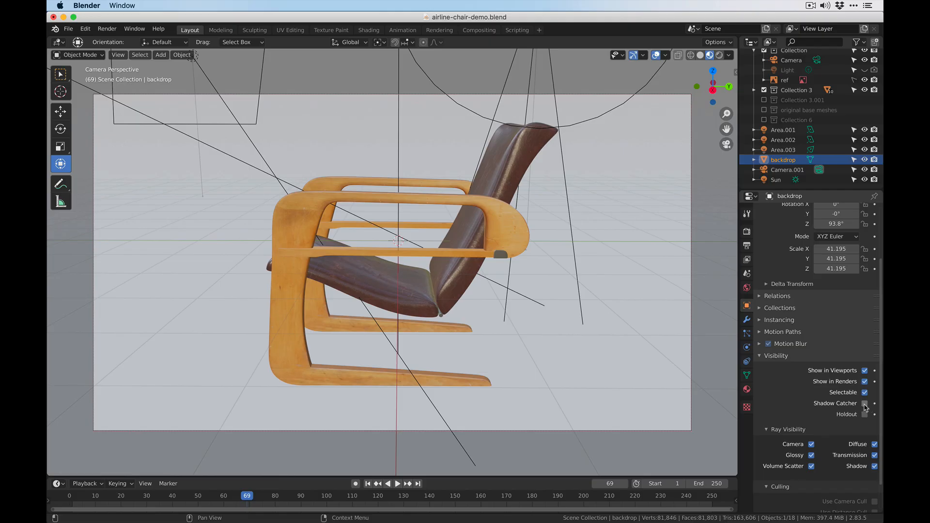
left_click(865, 404)
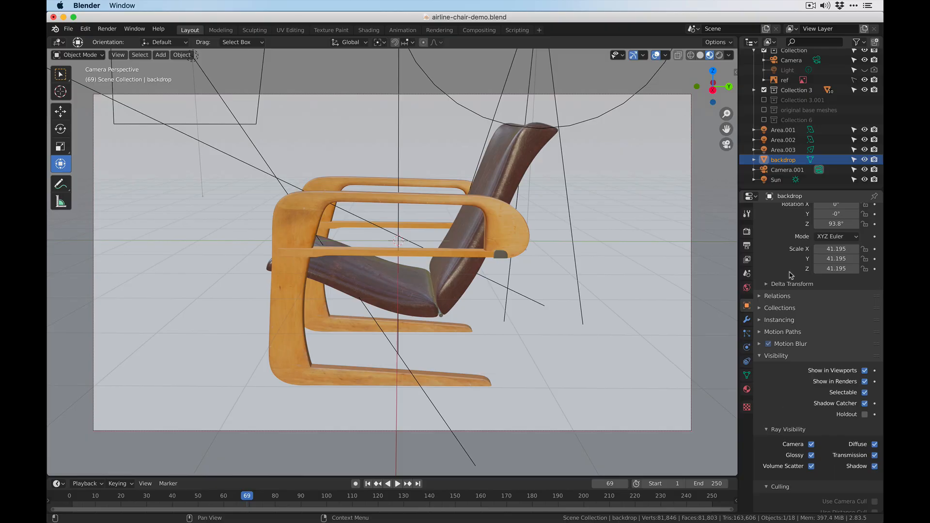
- Enable the transparent film background in the render settings
left_click(747, 232)
left_click(771, 411)
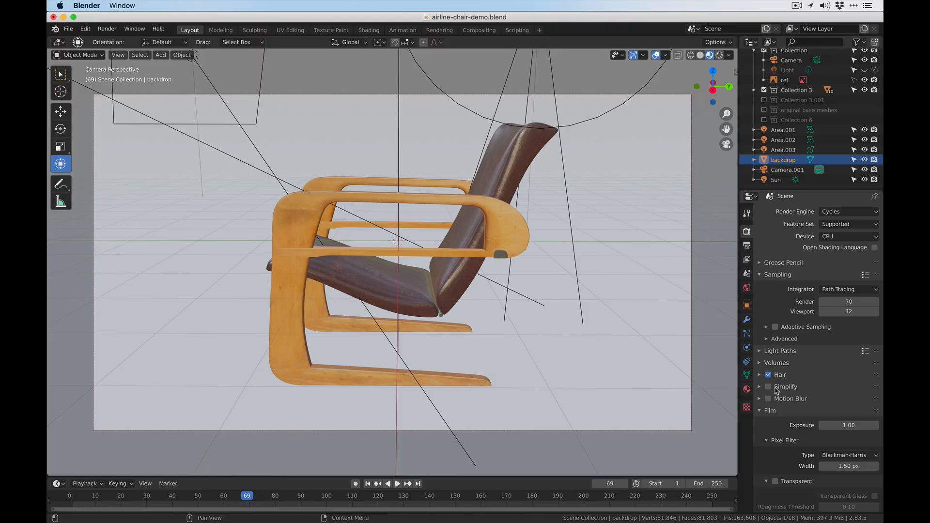
scroll(774, 413, "down", 3)
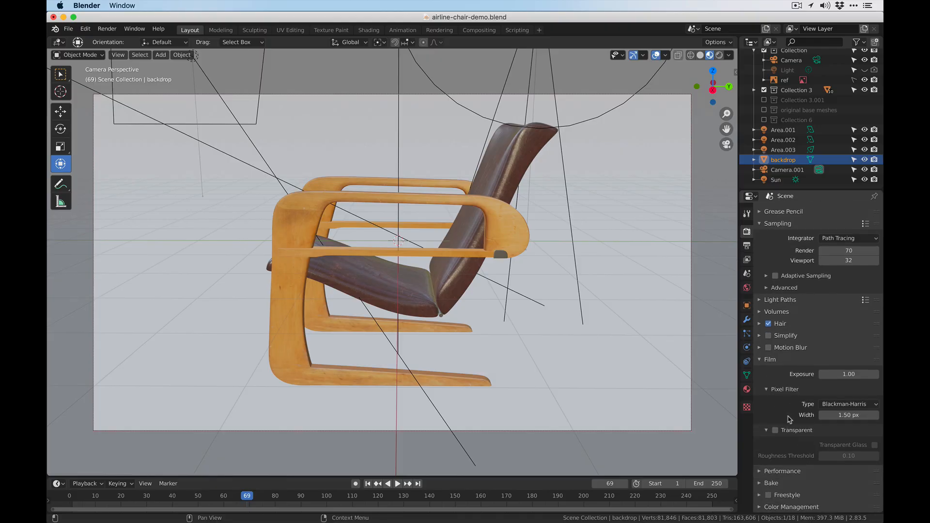
left_click(775, 430)
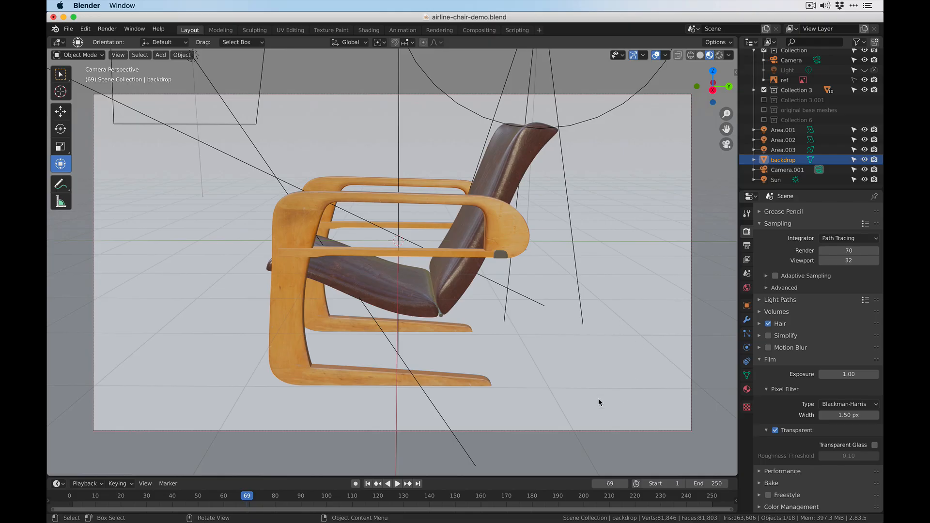
- Render the camera view and save the result to the Desktop as chair-render-1.png
left_click(107, 28)
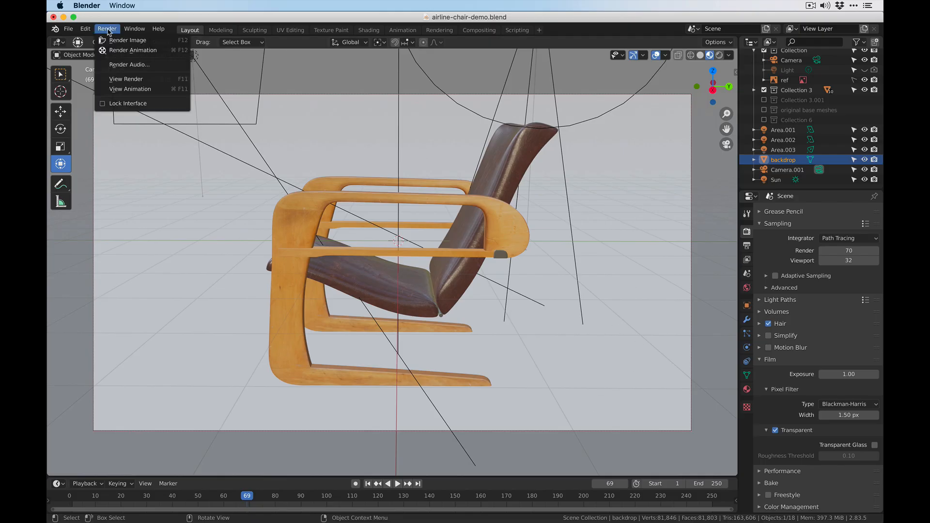
left_click(121, 40)
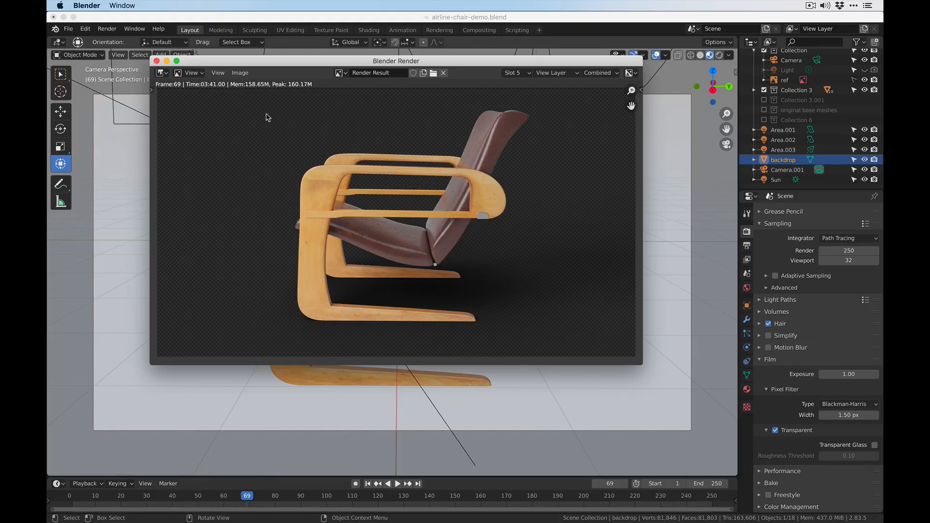
left_click(240, 73)
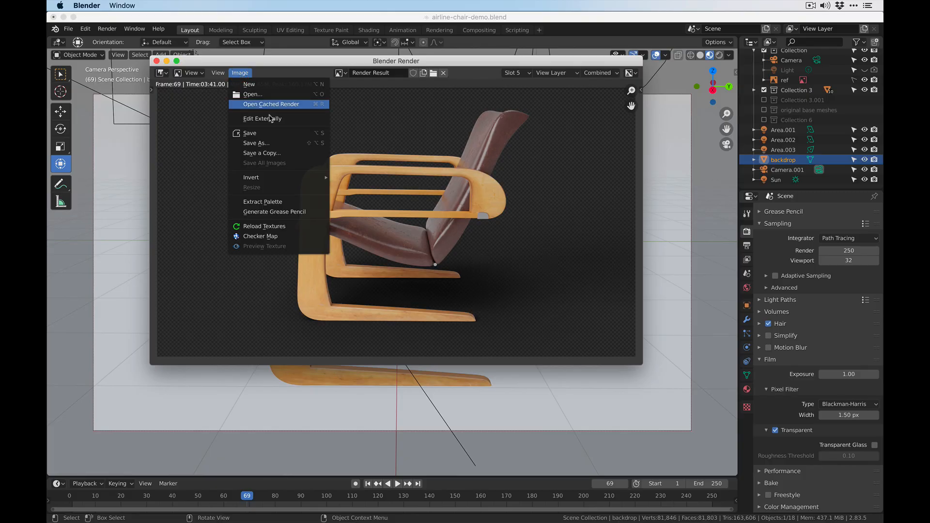
left_click(286, 143)
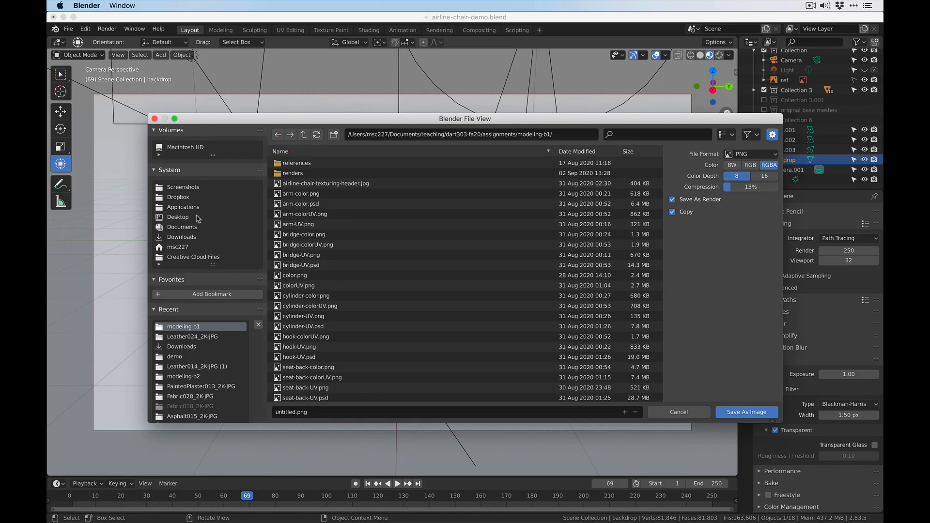
left_click(178, 217)
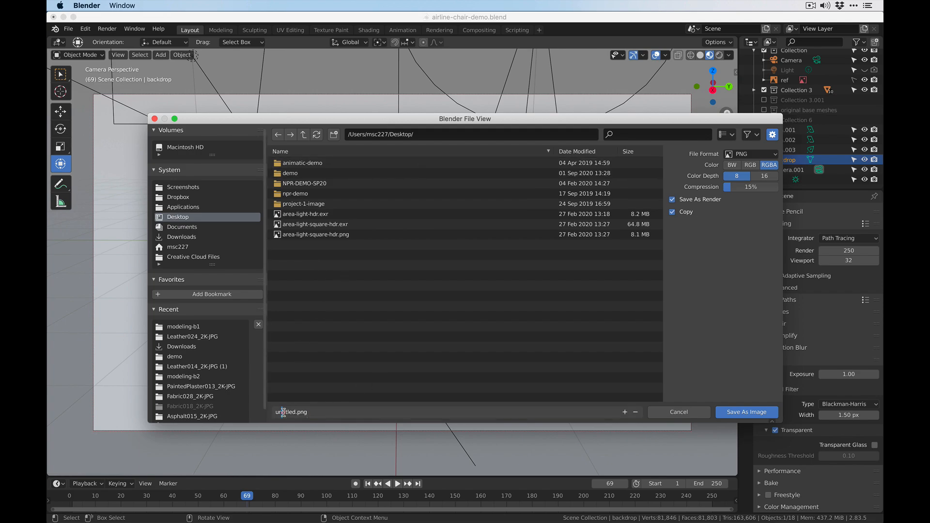
key("alt+shift+Right")
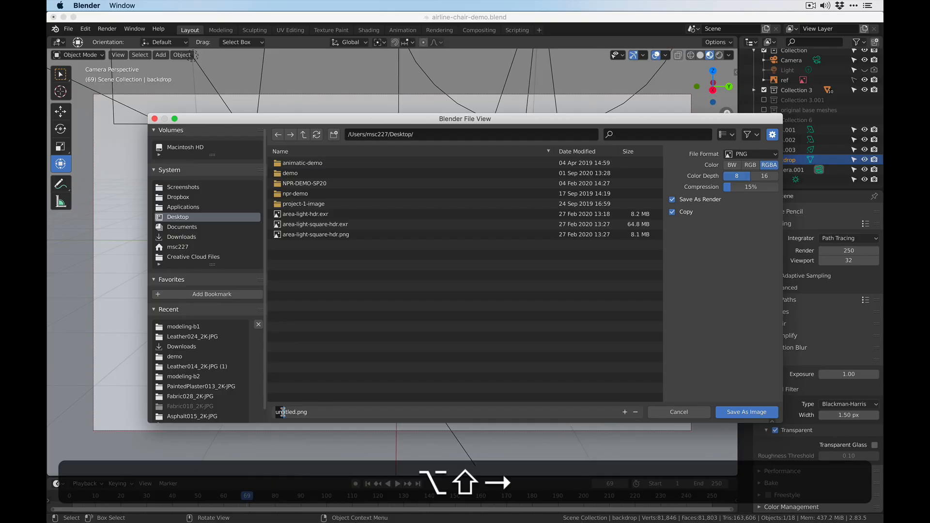
key("alt+shift+Right")
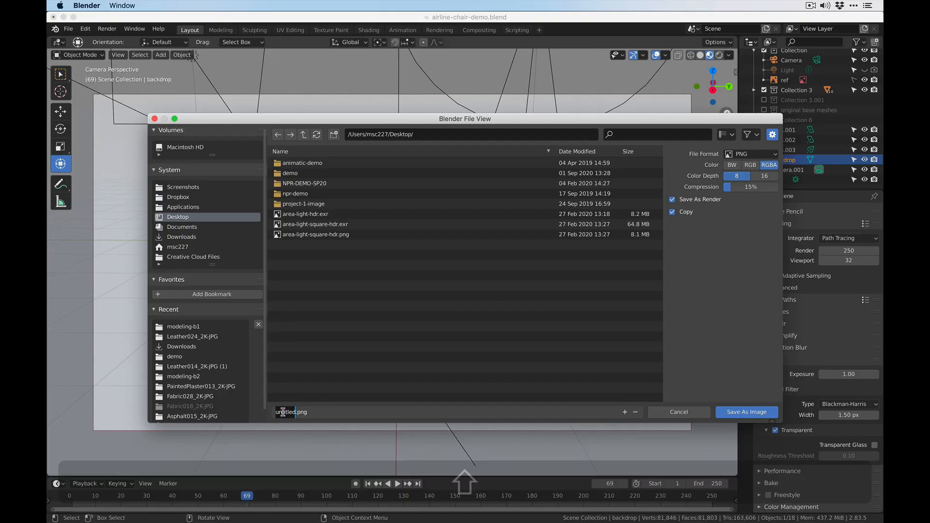
type("chair-render")
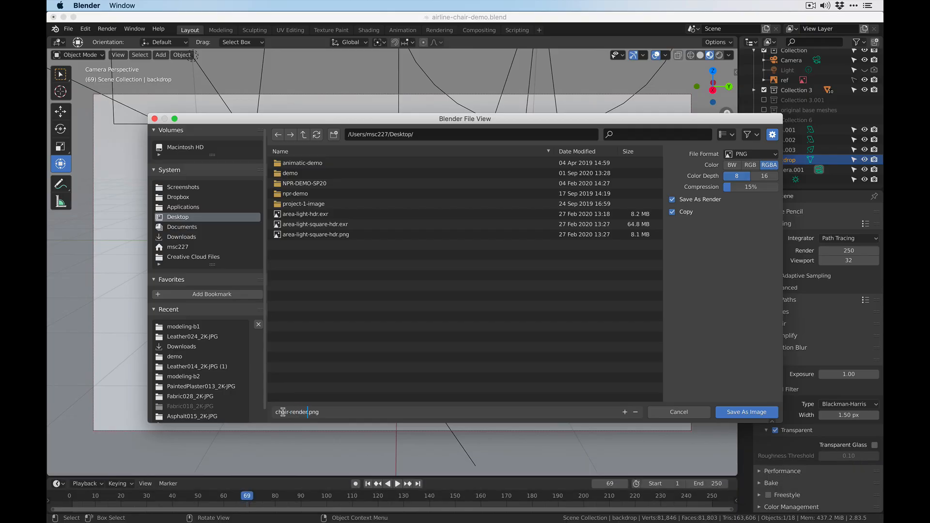
type("-1")
left_click(759, 411)
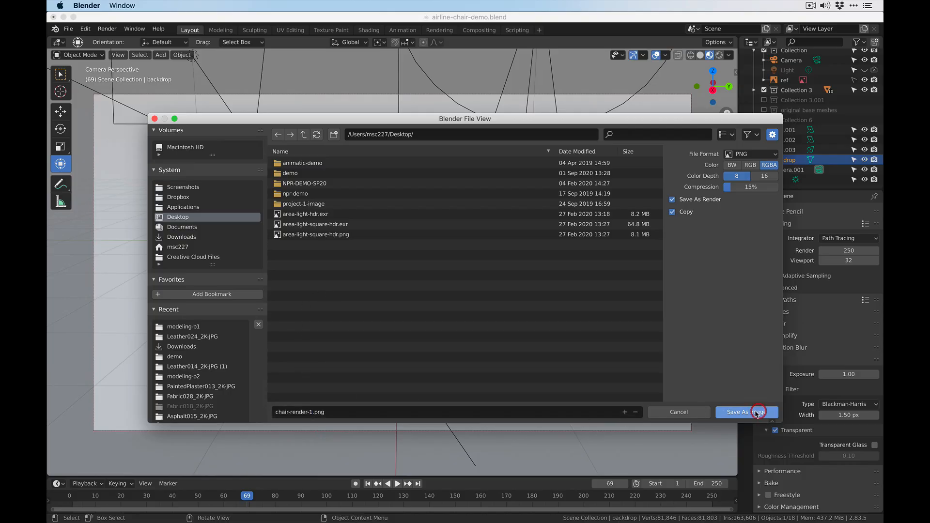
left_click(718, 411)
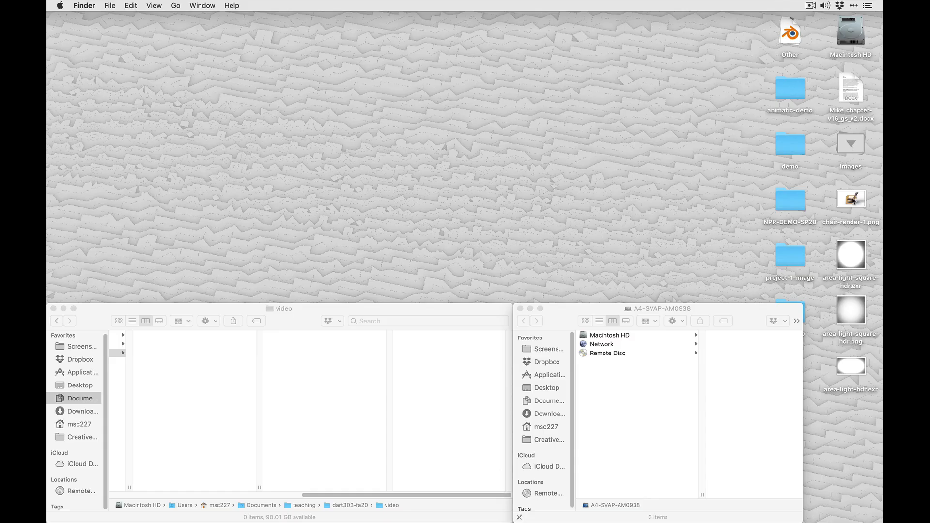
- Open chair-render-1.png from the Desktop in Photoshop, widen the window and move the floating tool panels off the image
left_click_drag(851, 199, 487, 505)
left_click(462, 507)
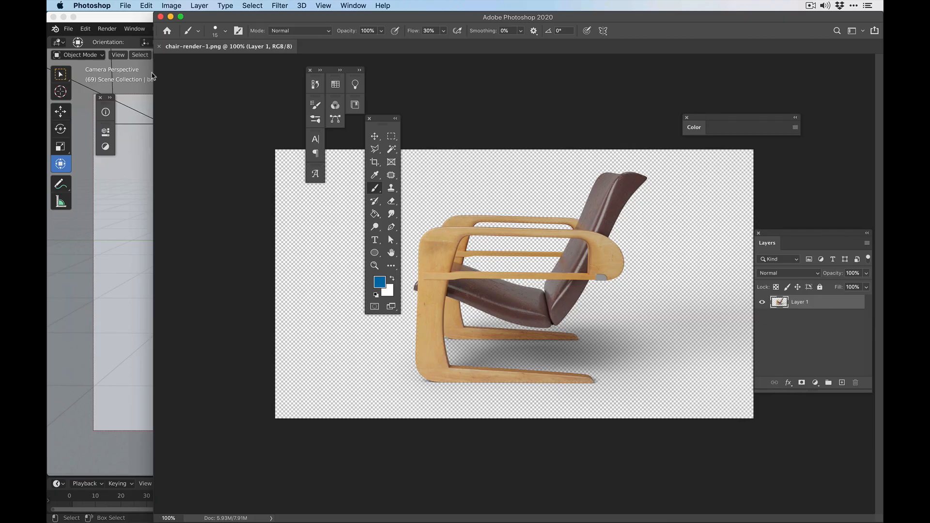
left_click_drag(152, 76, 49, 69)
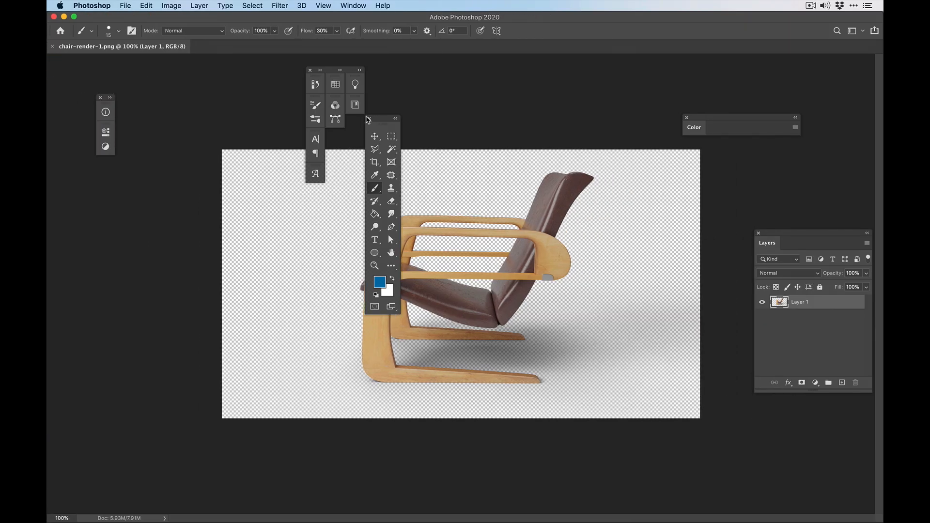
left_click_drag(383, 121, 170, 131)
left_click_drag(326, 73, 108, 191)
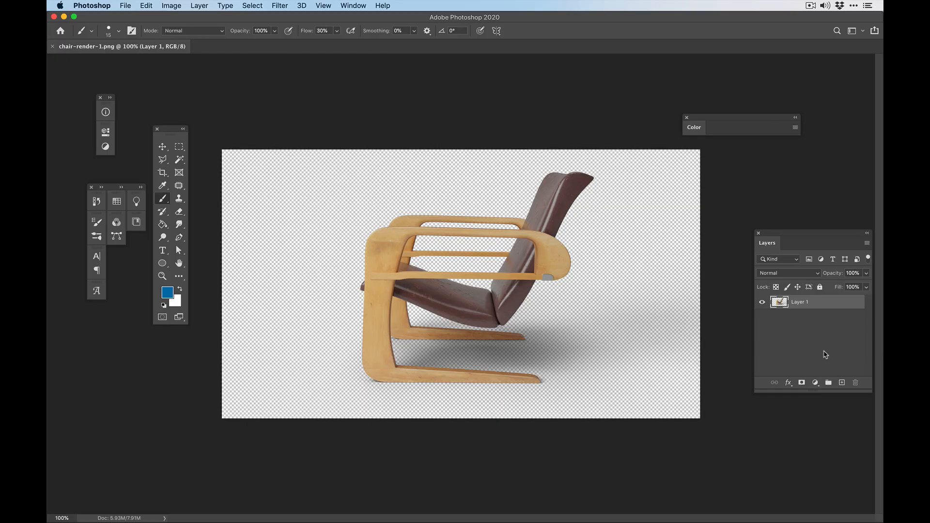
- Add a layer named bg beneath the chair render layer and fill it with white
left_click(842, 383)
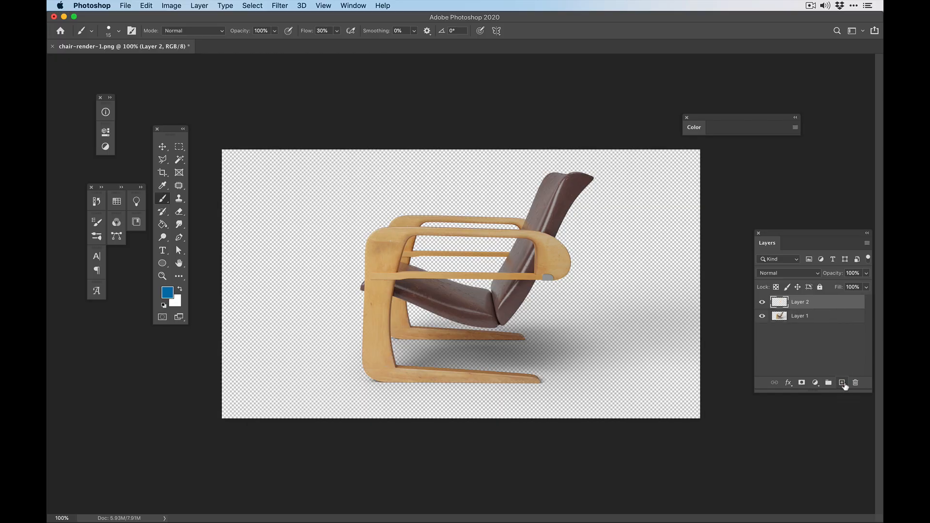
left_click_drag(817, 303, 813, 322)
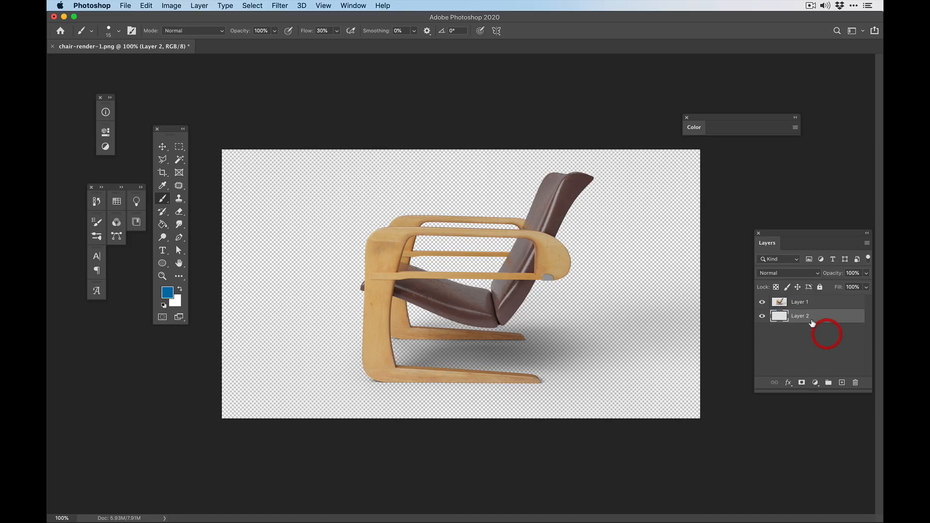
double_click(804, 316)
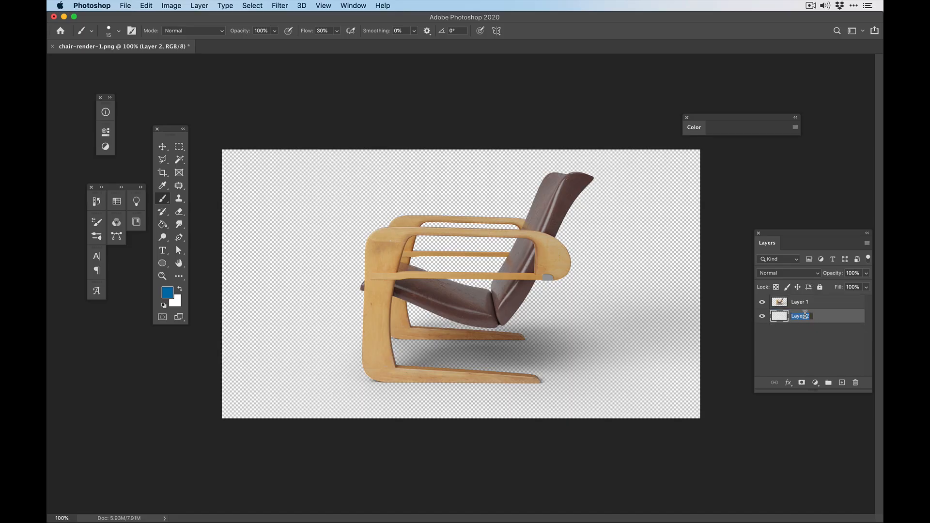
type("bg")
key("Return")
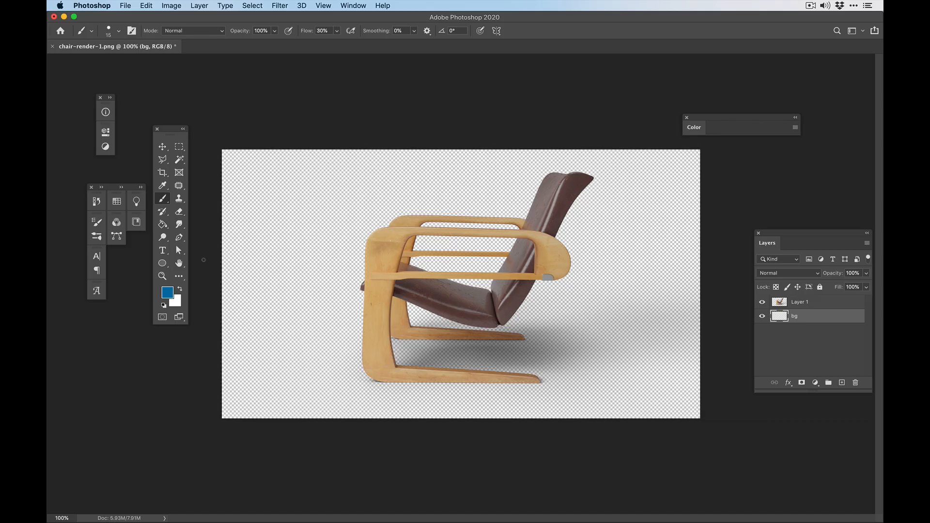
key("super+BackSpace")
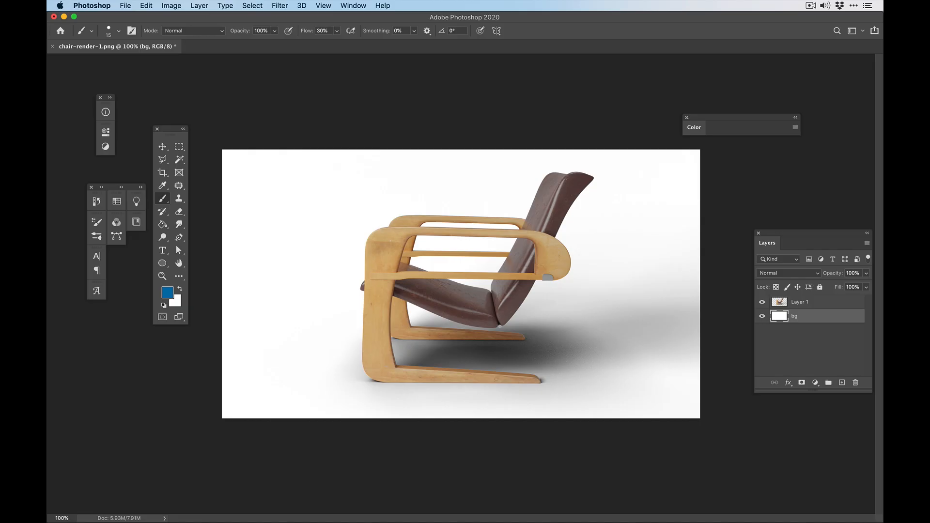
- Inspect the chair and its shadow at 200% zoom and compare them with the side-view reference photo in Preview
key("super+equal")
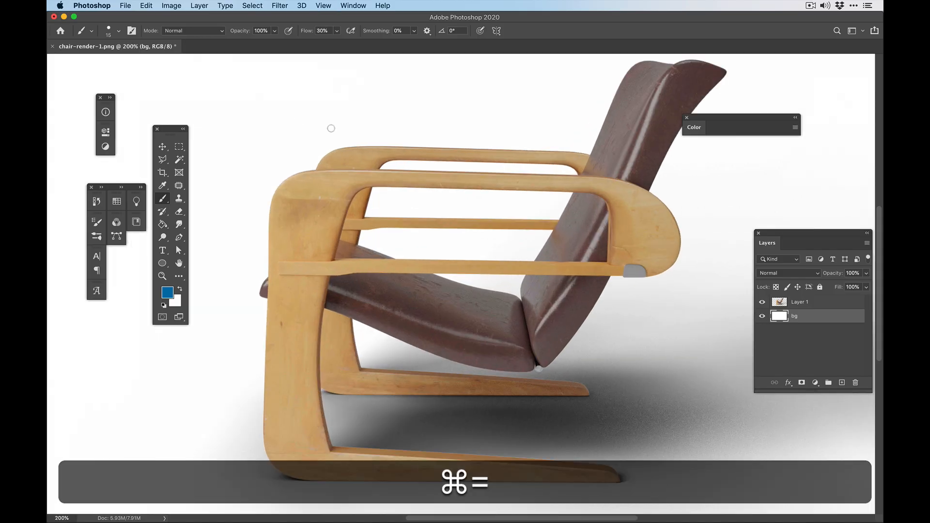
key("super+minus")
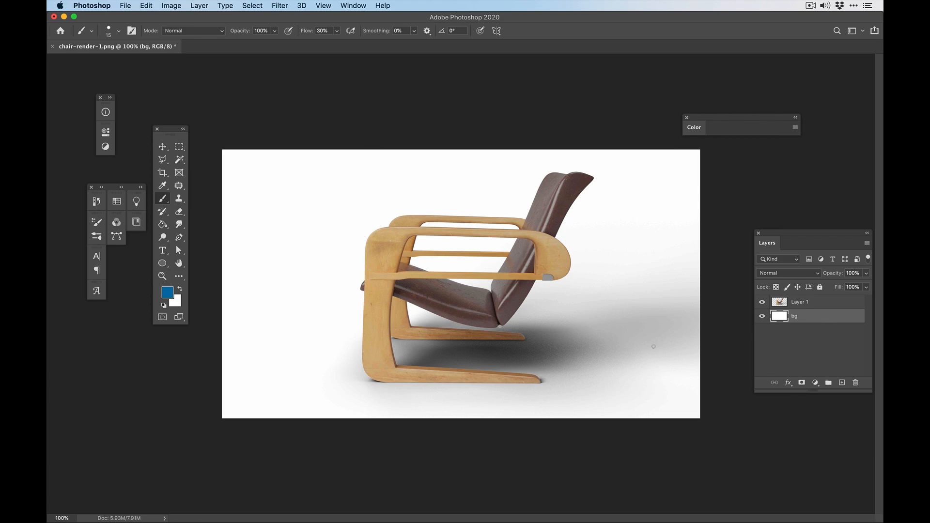
key("super+Tab")
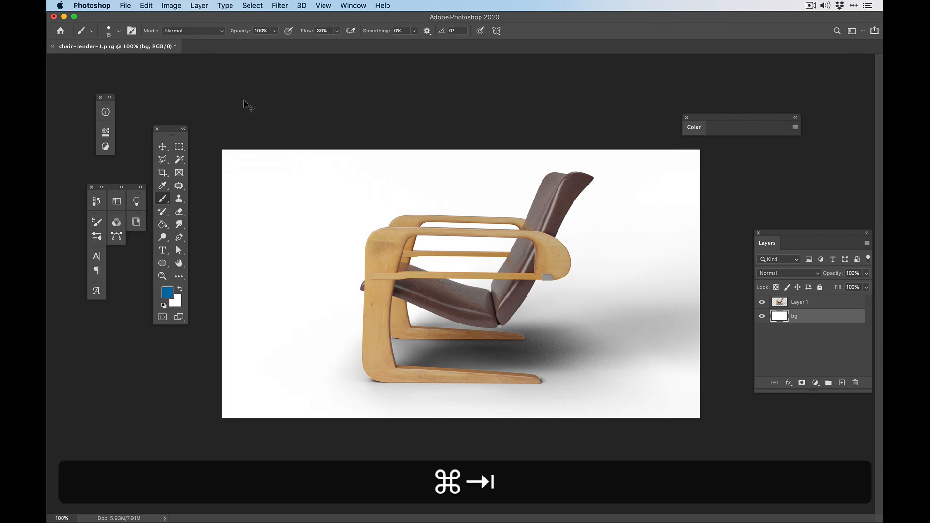
left_click(244, 208)
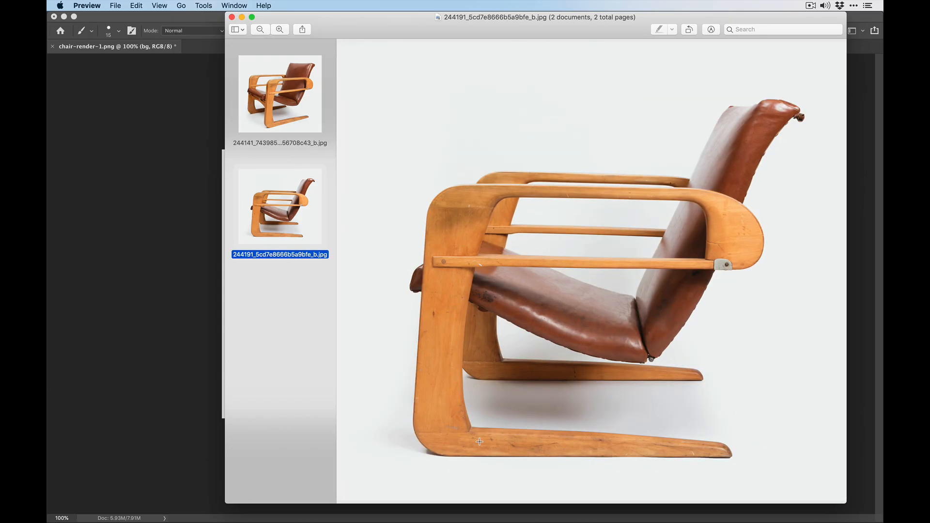
key("super+Tab")
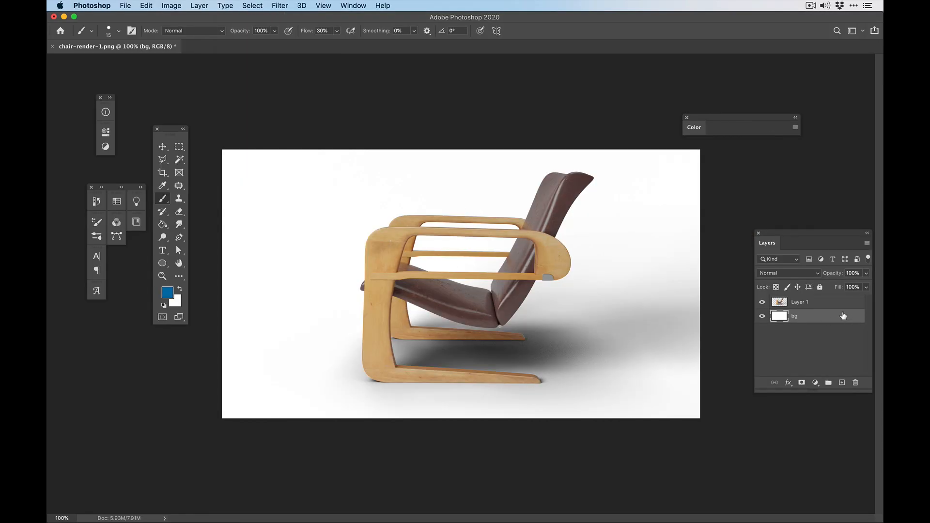
- Add a Hue/Saturation adjustment layer directly above the chair render and increase its saturation
left_click(824, 303)
left_click(815, 383)
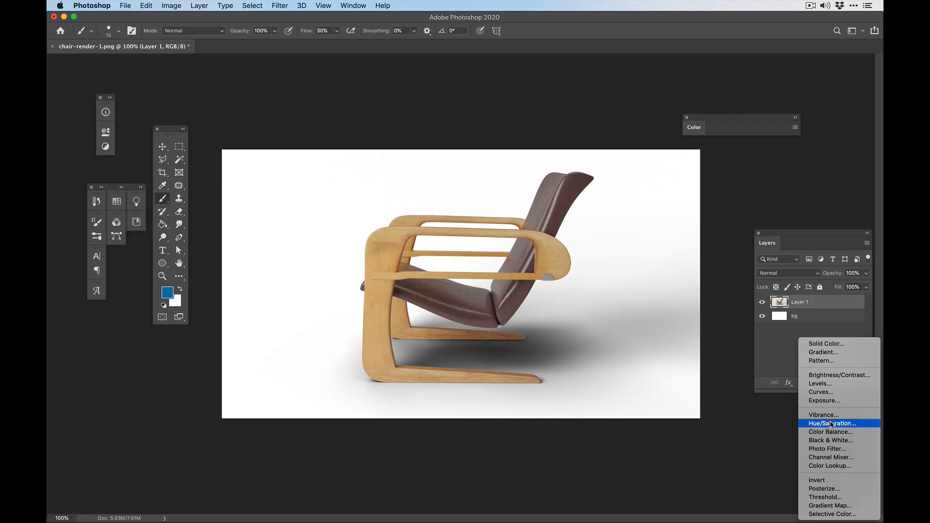
left_click(833, 424)
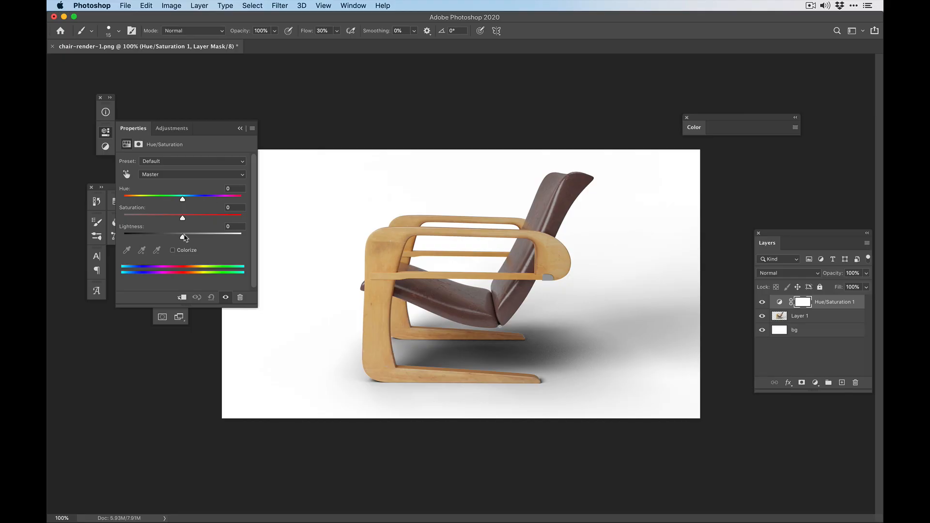
left_click_drag(183, 218, 200, 221)
- Compare colours with the reference photo in Preview and fine-tune the Hue/Saturation layer's saturation, trying +38 before settling on a slightly lower amount
key("super+Tab")
key("super+Tab")
key("super+Tab")
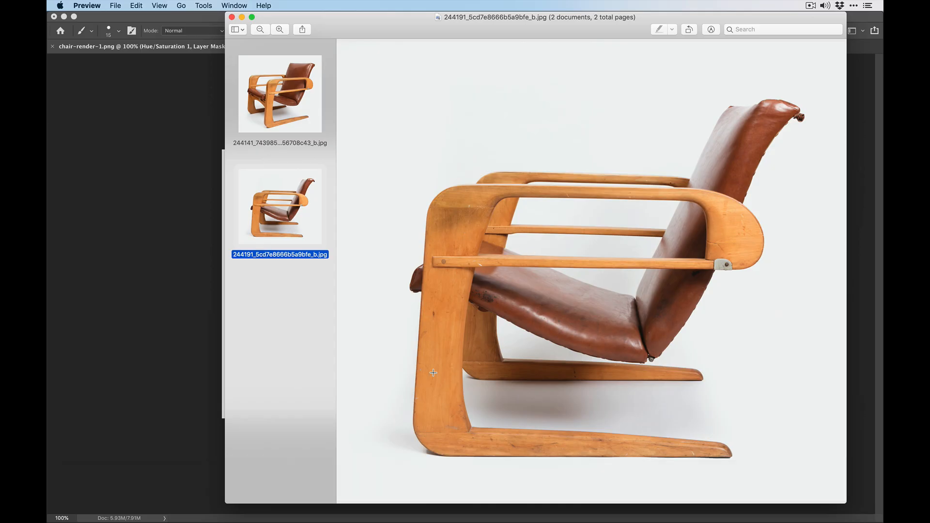
key("super+Tab")
key("super+Tab")
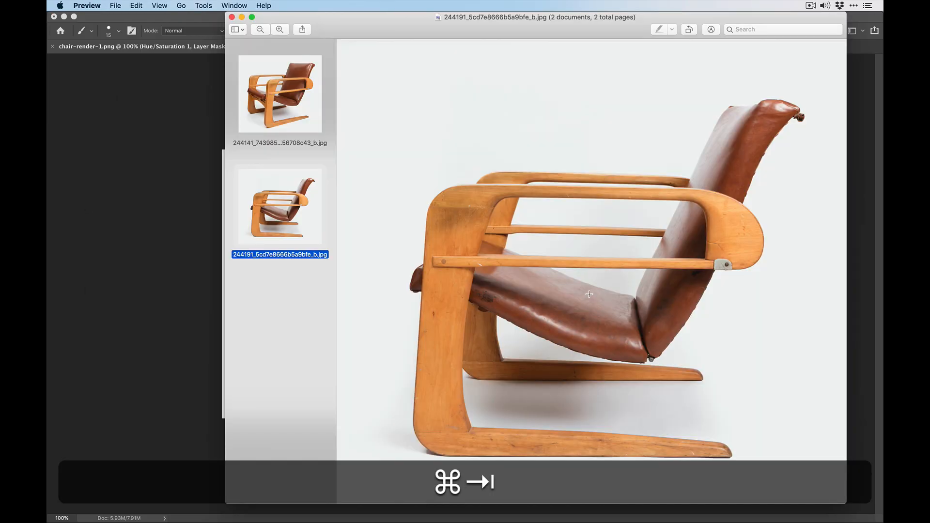
key("super+Tab")
left_click_drag(201, 218, 206, 218)
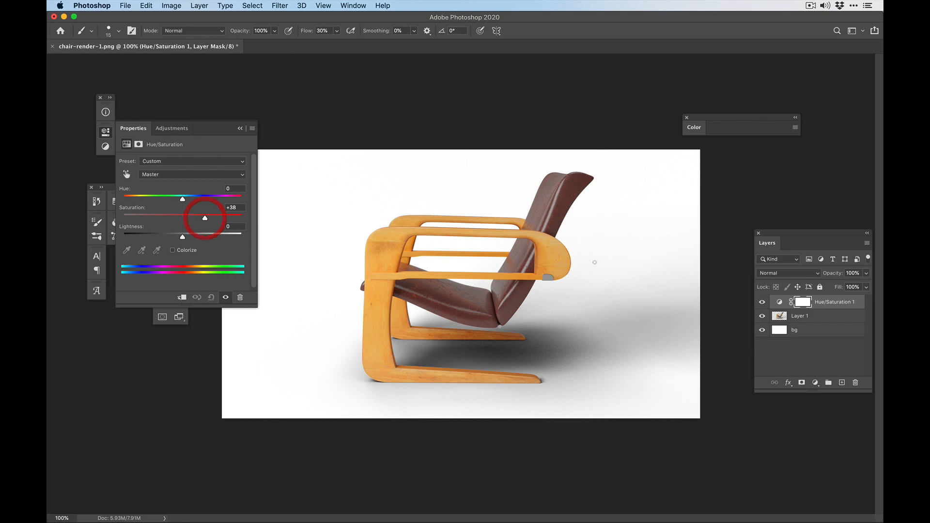
key("super+Tab")
key("super+Tab")
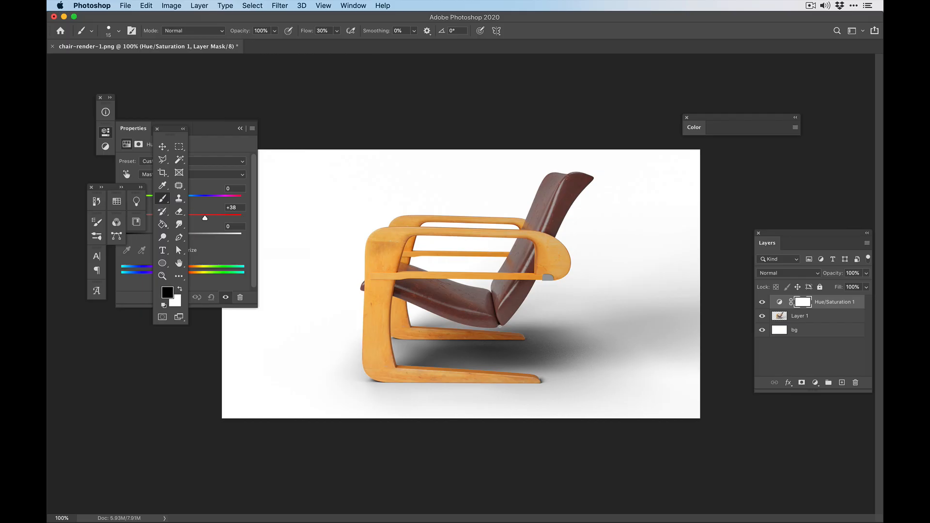
left_click_drag(206, 219, 198, 218)
- Add a Vibrance adjustment layer above the Hue/Saturation layer and raise its settings to enrich the chair's wood and leather colours
left_click(820, 354)
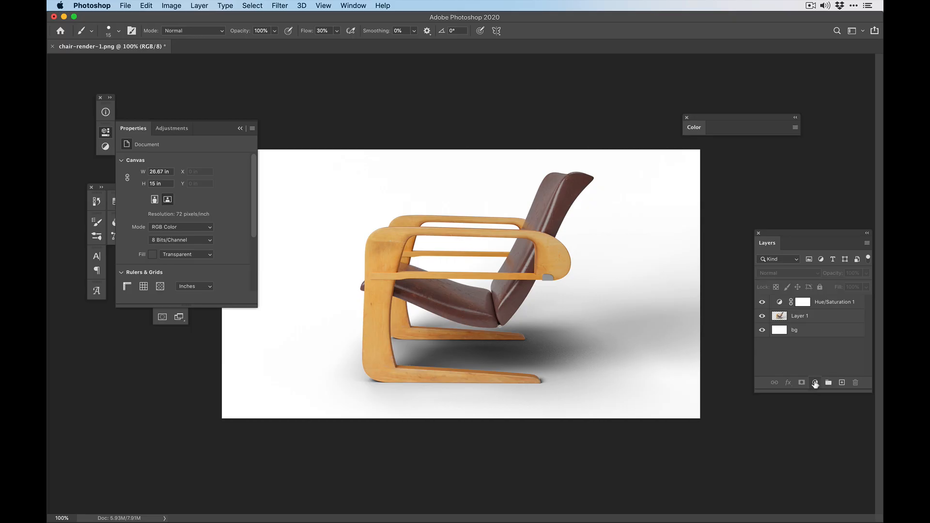
left_click(843, 383)
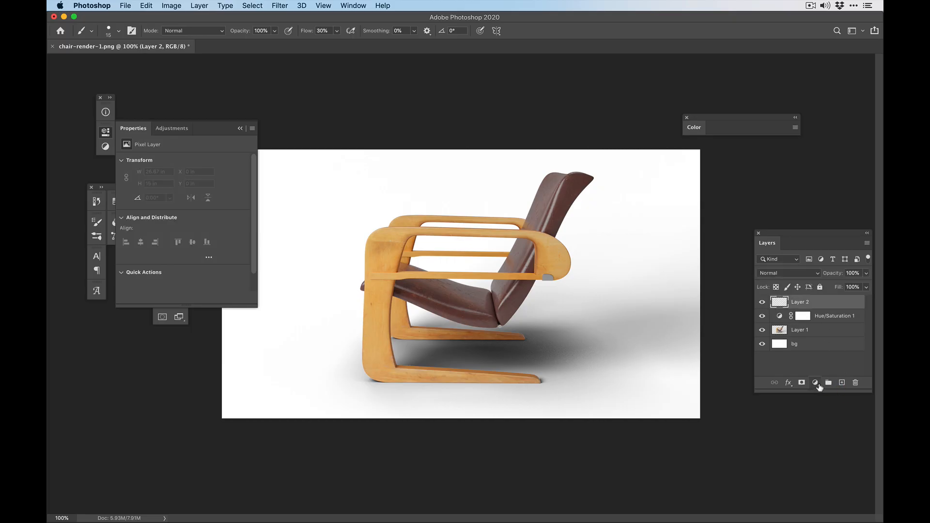
key("super+z")
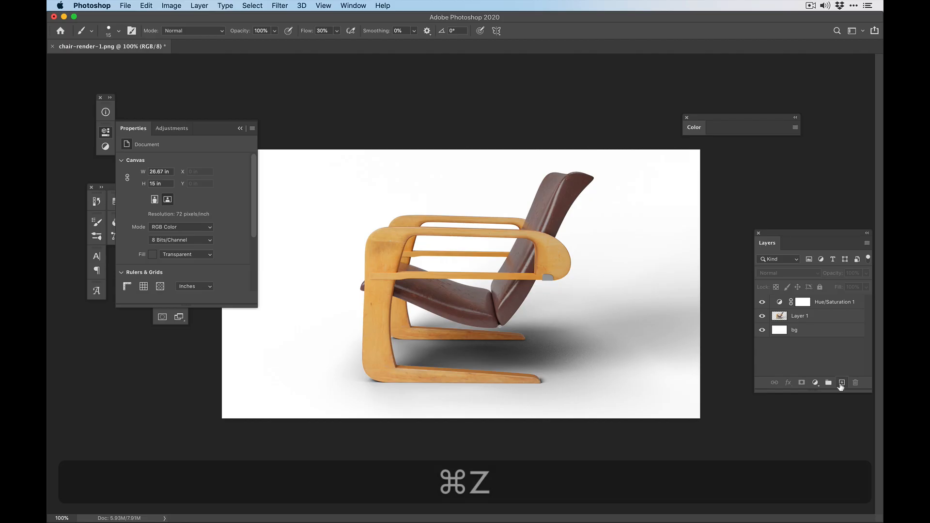
left_click(815, 383)
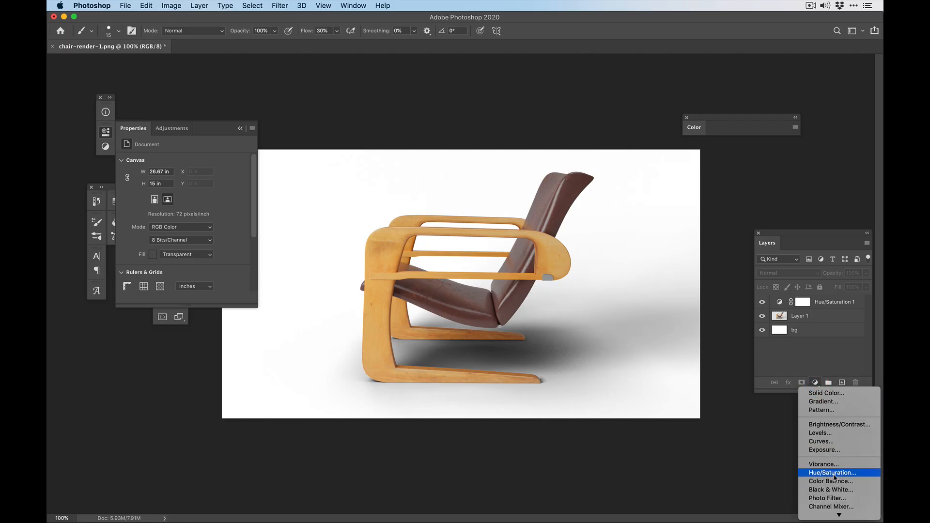
left_click(831, 464)
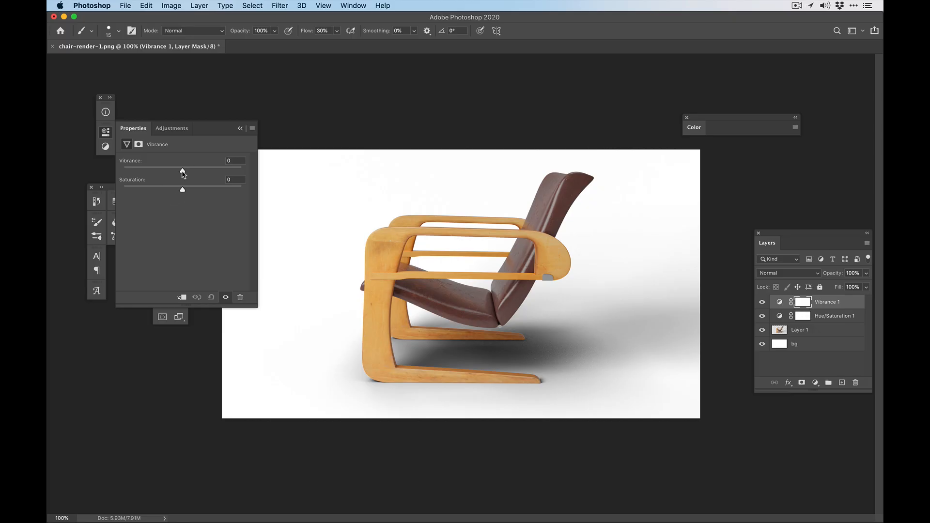
left_click_drag(183, 172, 190, 191)
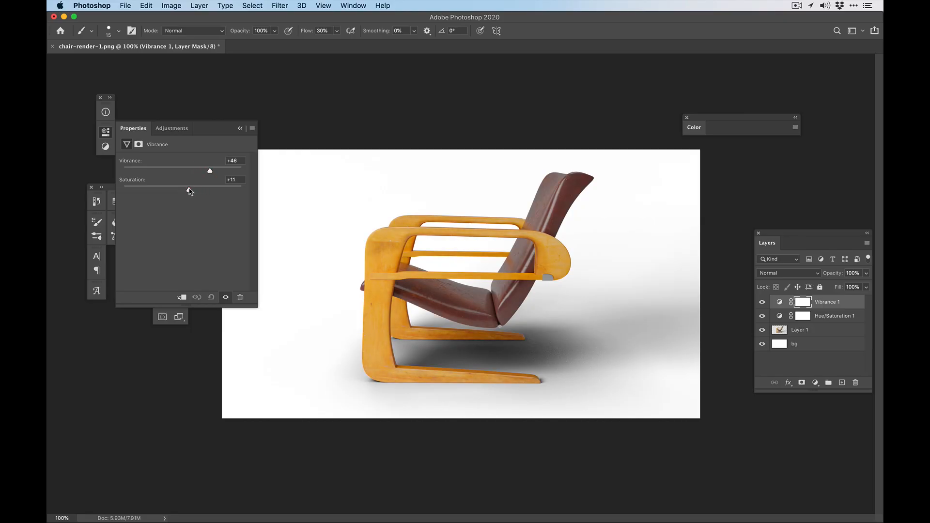
- Compare the colour-corrected chair with the side-view reference photo in Preview
key("super+Tab")
key("super+Tab")
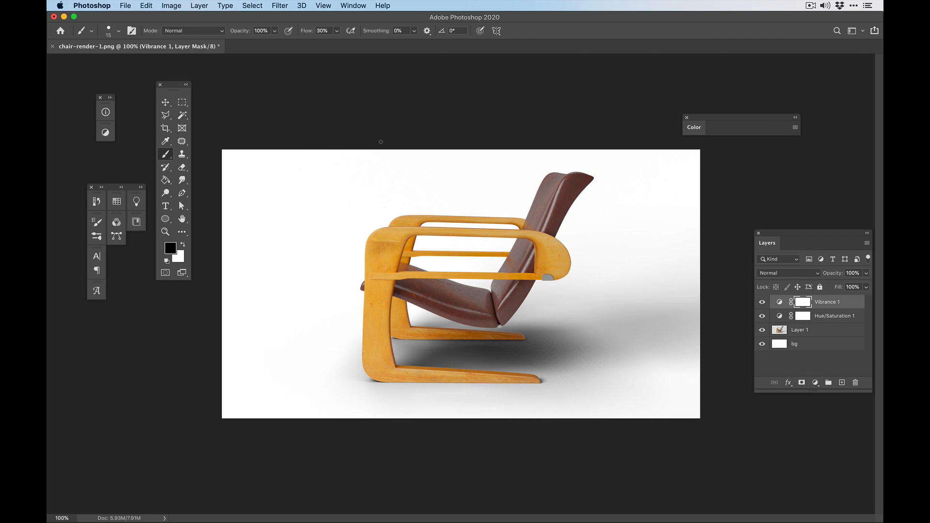
key("super+Tab")
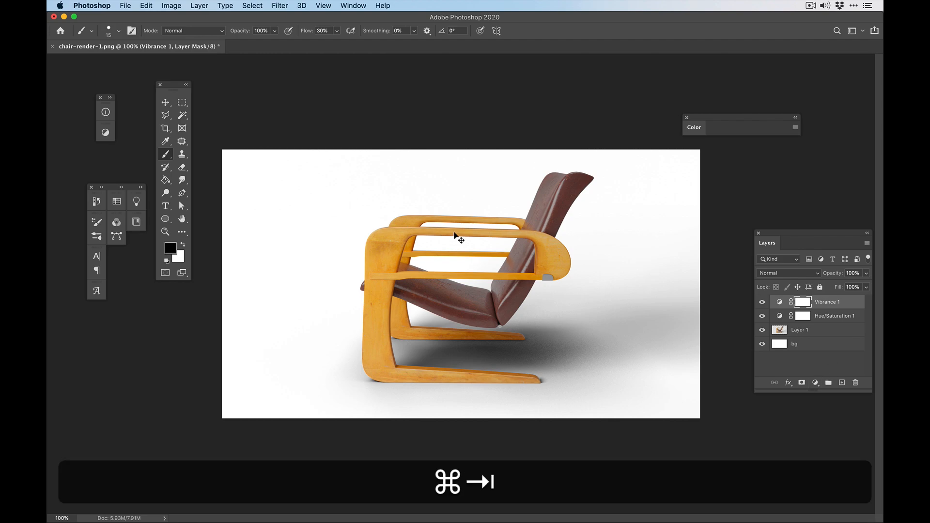
- Add a Solid Color fill layer directly above the bg layer and raise its colour's brightness to 99%
key("super+Tab")
key("super+equal")
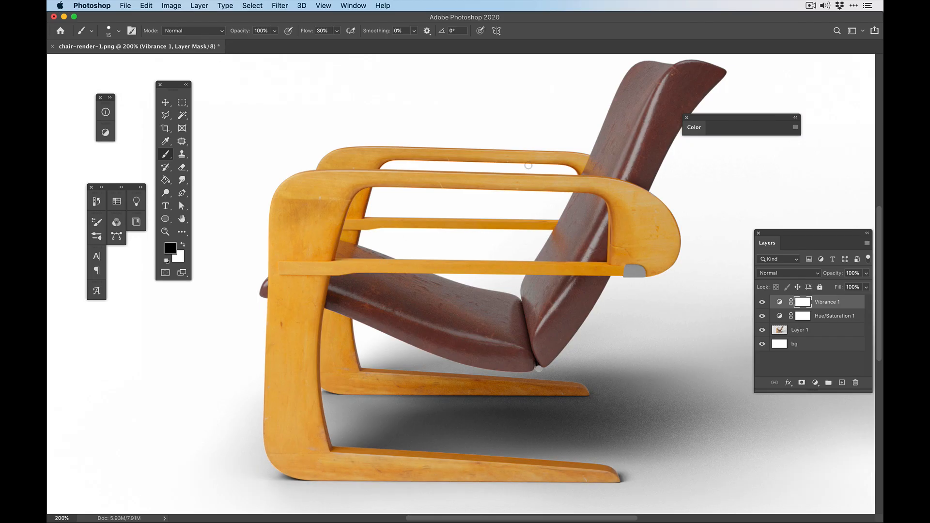
key("super+minus")
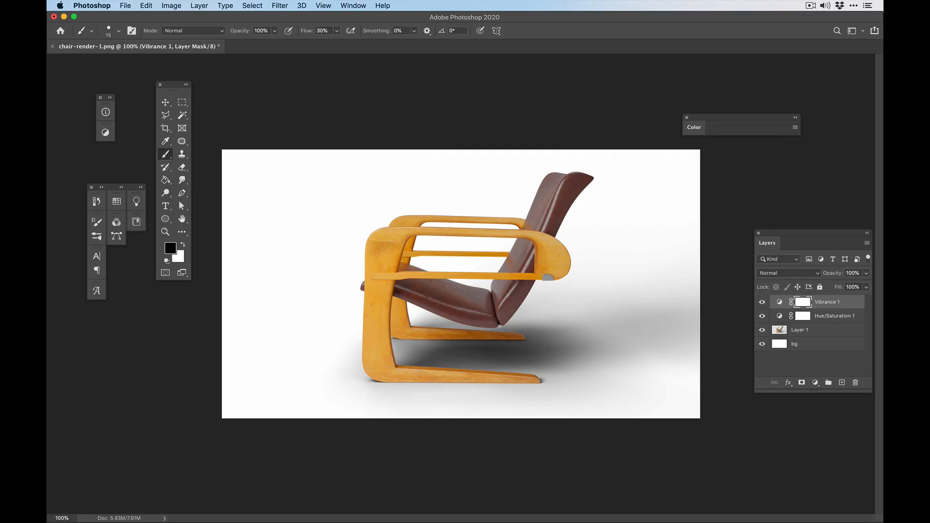
left_click(800, 344)
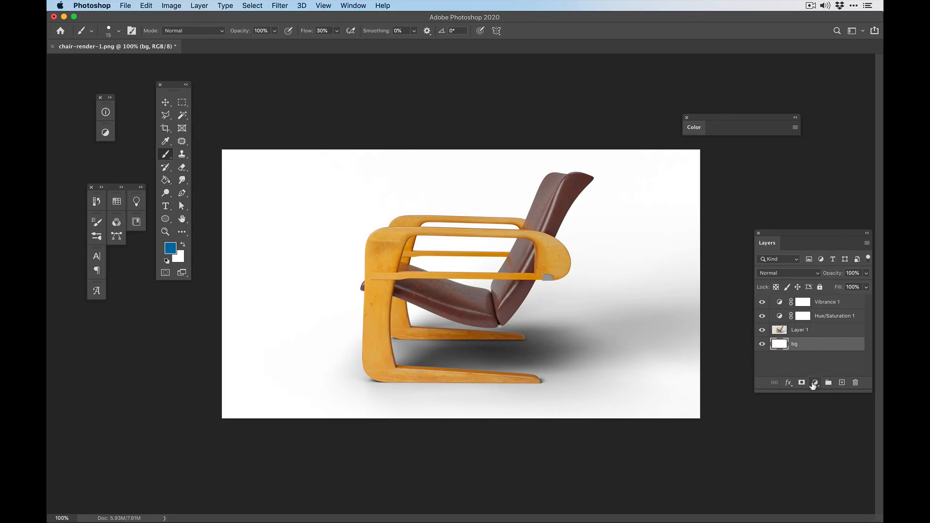
left_click(815, 383)
left_click(826, 393)
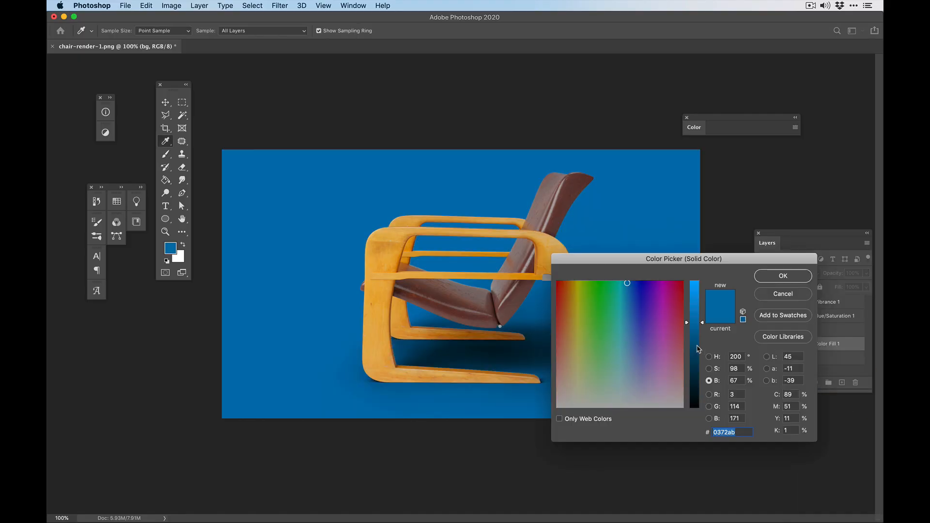
left_click_drag(646, 258, 580, 299)
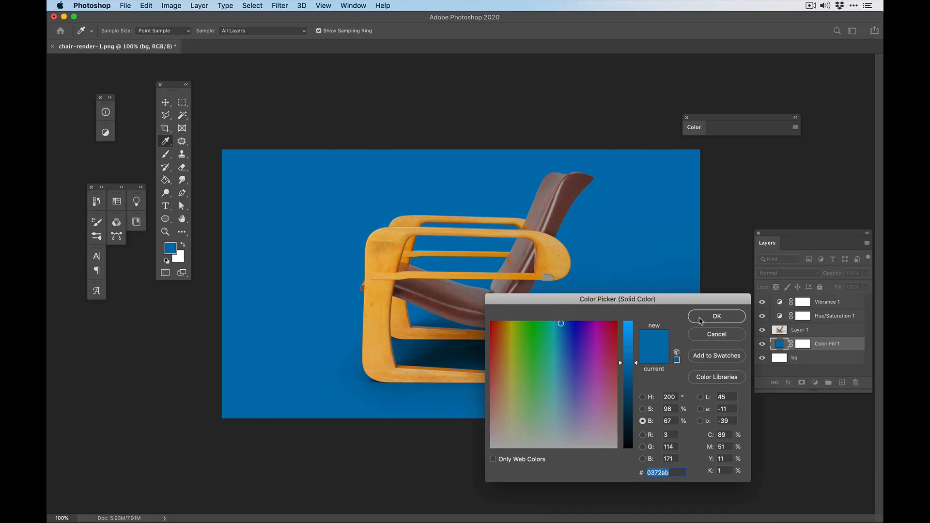
left_click_drag(632, 363, 635, 332)
left_click_drag(603, 300, 725, 302)
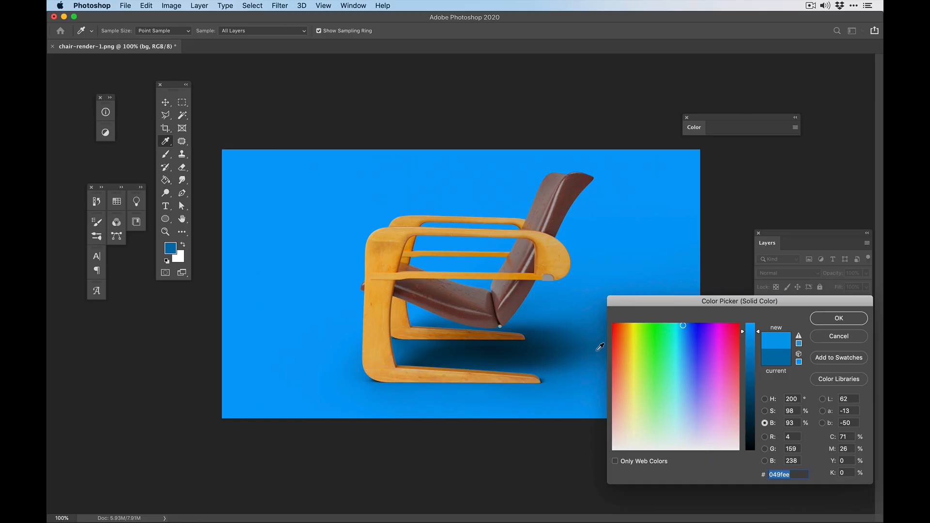
left_click_drag(758, 331, 757, 326)
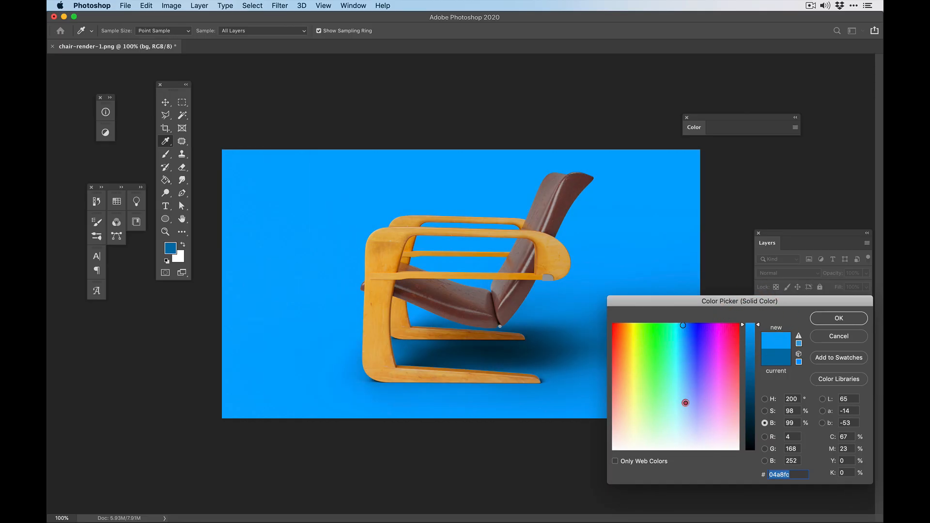
- Try pale blue and pale green tints for the fill behind the chair, then settle on a warm off-white cream
left_click(685, 403)
left_click(680, 416)
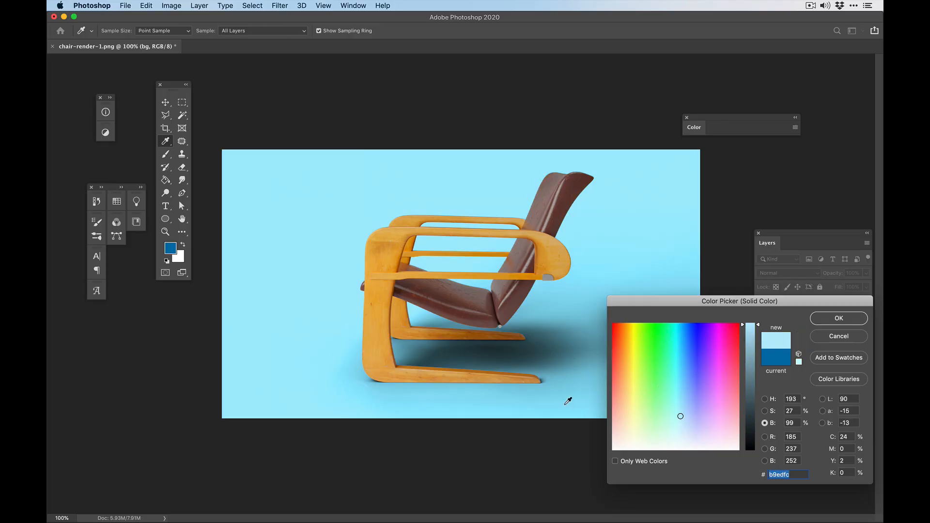
left_click(678, 428)
left_click(678, 435)
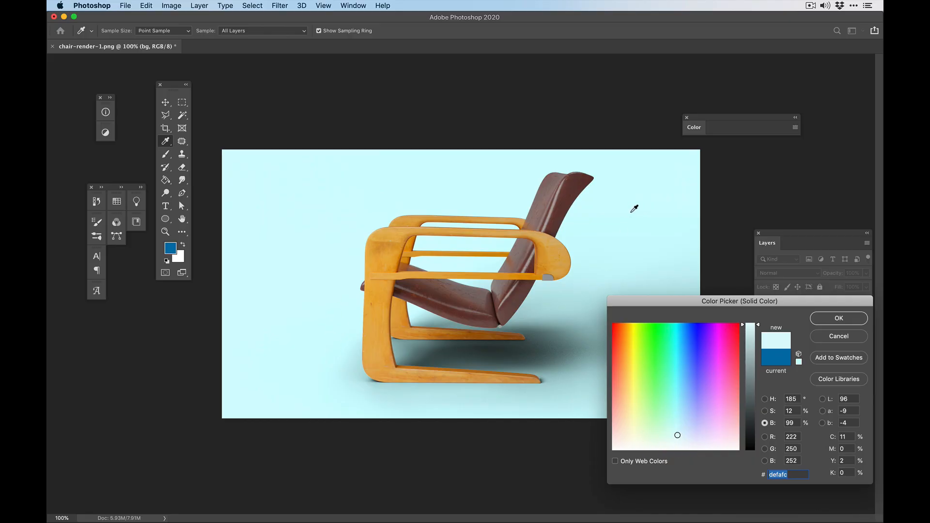
mouse_move(676, 439)
left_mouse_down()
mouse_move(676, 446)
mouse_move(639, 442)
left_mouse_up()
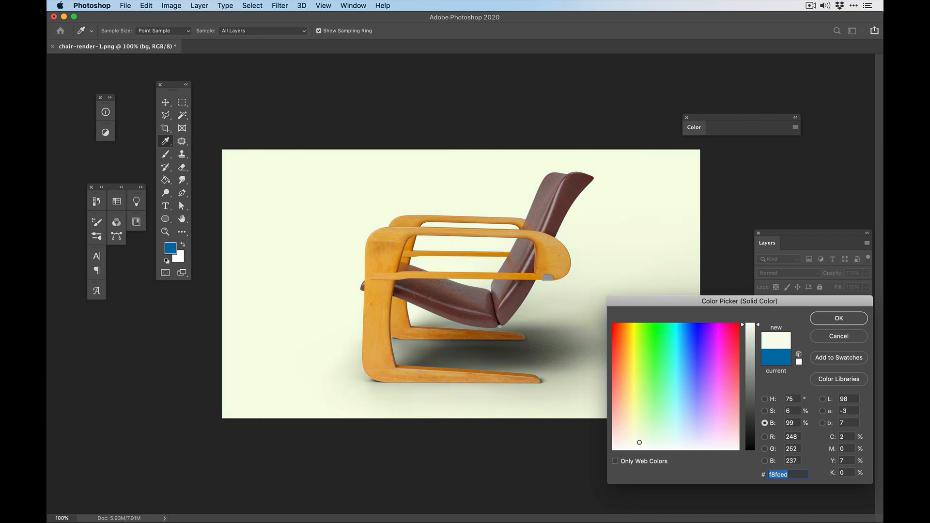
left_click_drag(640, 443, 626, 445)
left_click_drag(624, 445, 629, 445)
left_click(628, 445)
left_click(840, 319)
key("b")
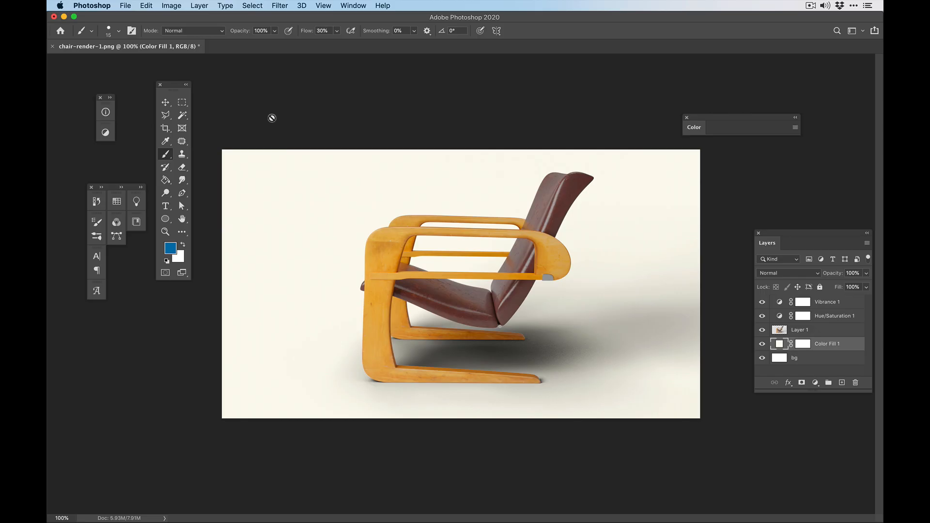
- Quick-export the composite as a PNG named chair-render-comp.png to the Desktop
left_click(126, 6)
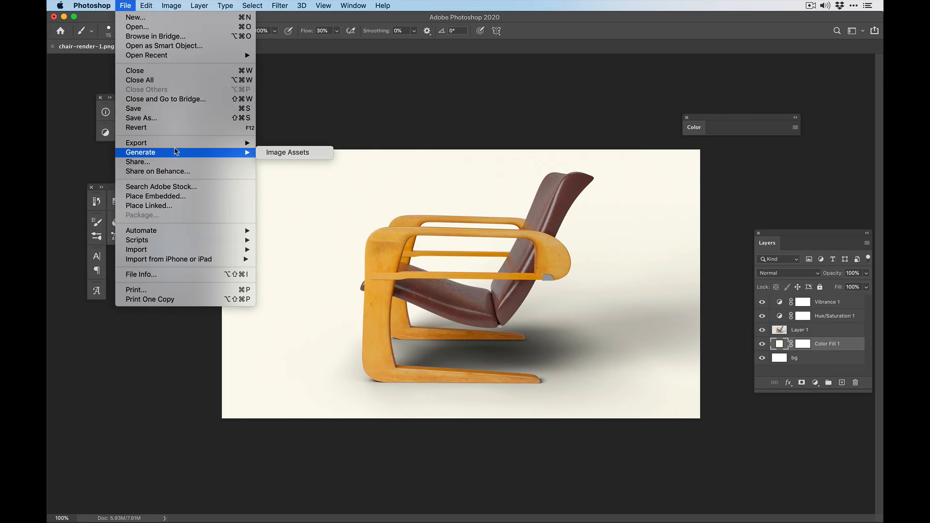
mouse_move(176, 147)
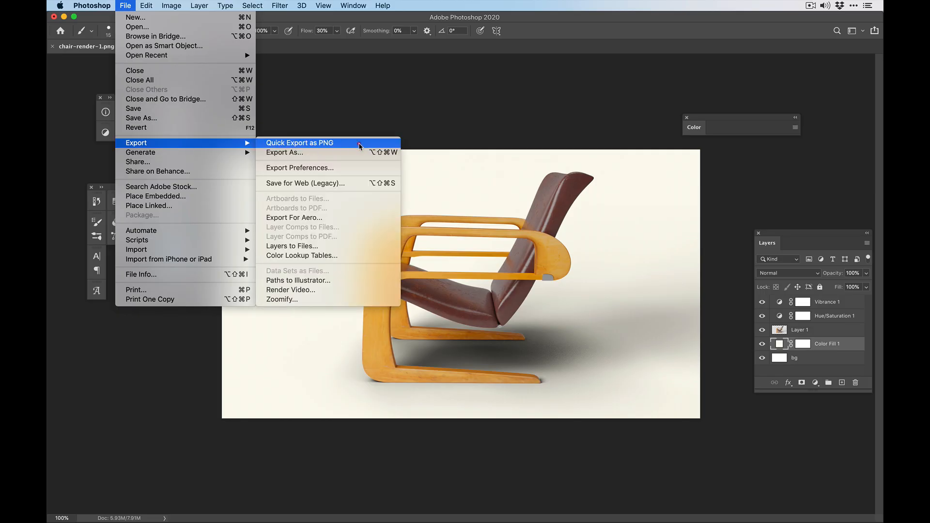
left_click(357, 144)
key("shift+Left")
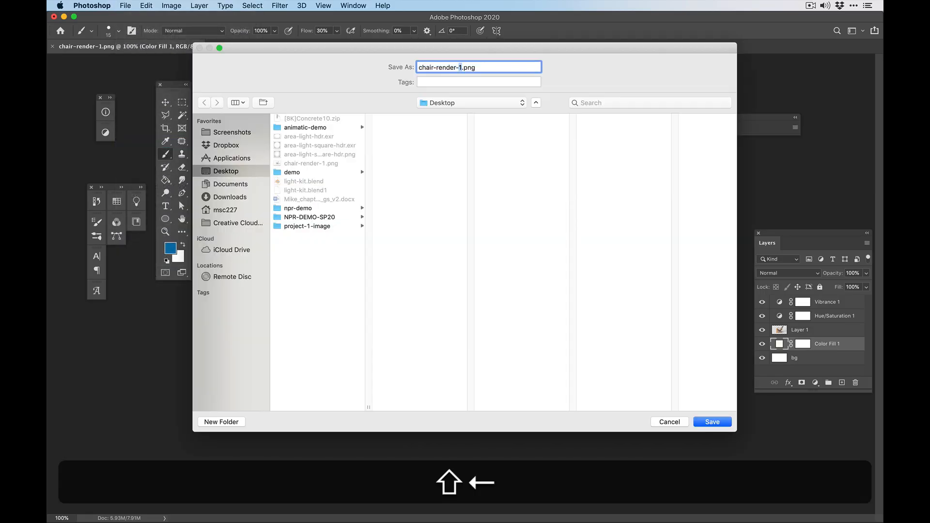
type("Cp")
key("BackSpace")
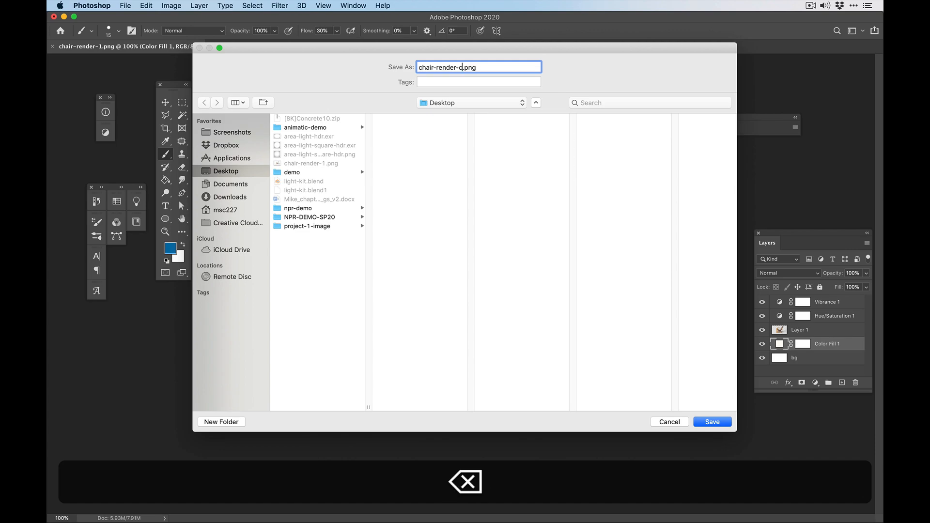
type("omp")
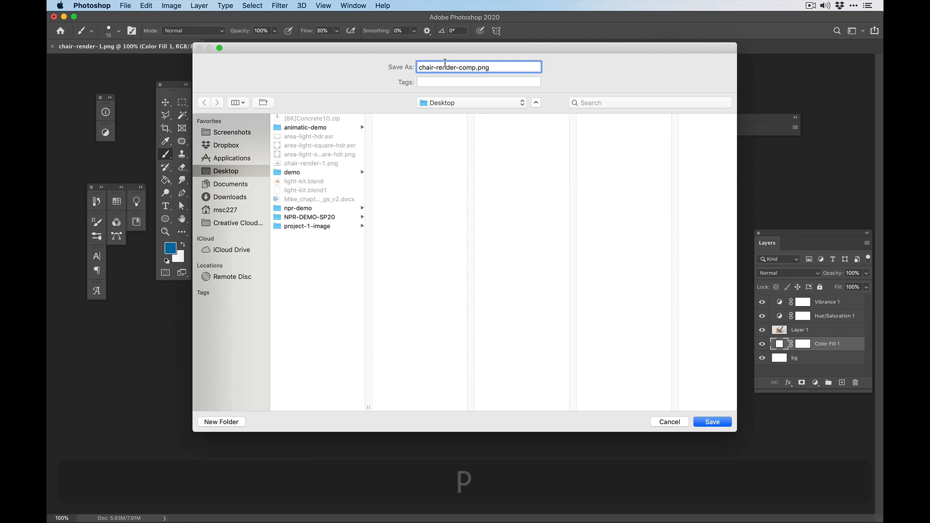
left_click(712, 421)
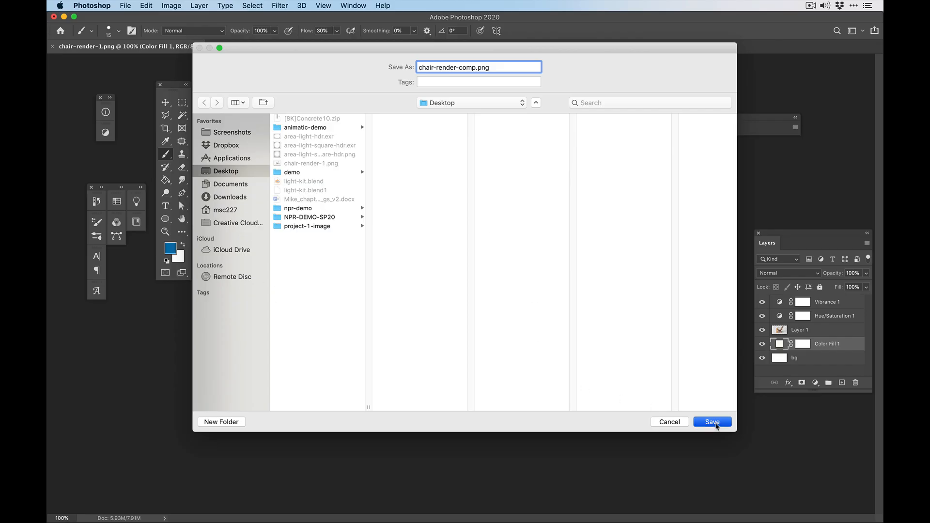